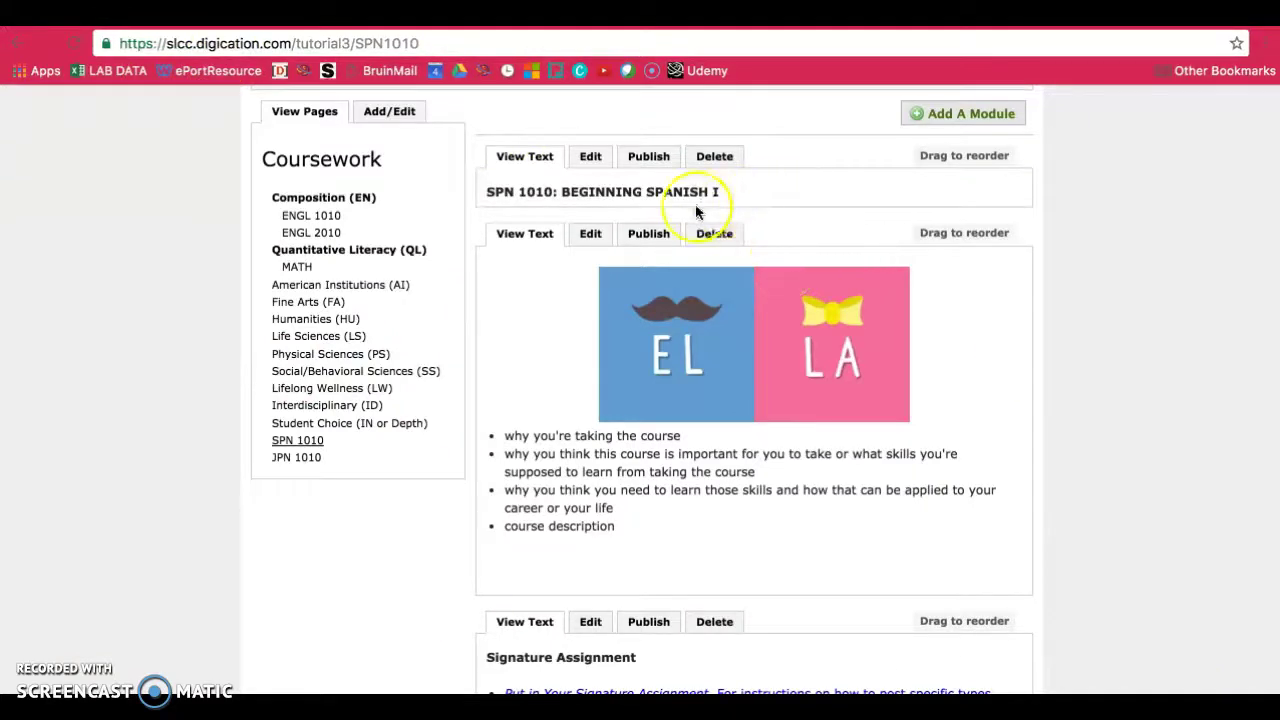
Highlight the SPN 1010 course heading, then scroll down to the Signature Assignment module.
left_click(487, 194)
left_click_drag(484, 194, 751, 192)
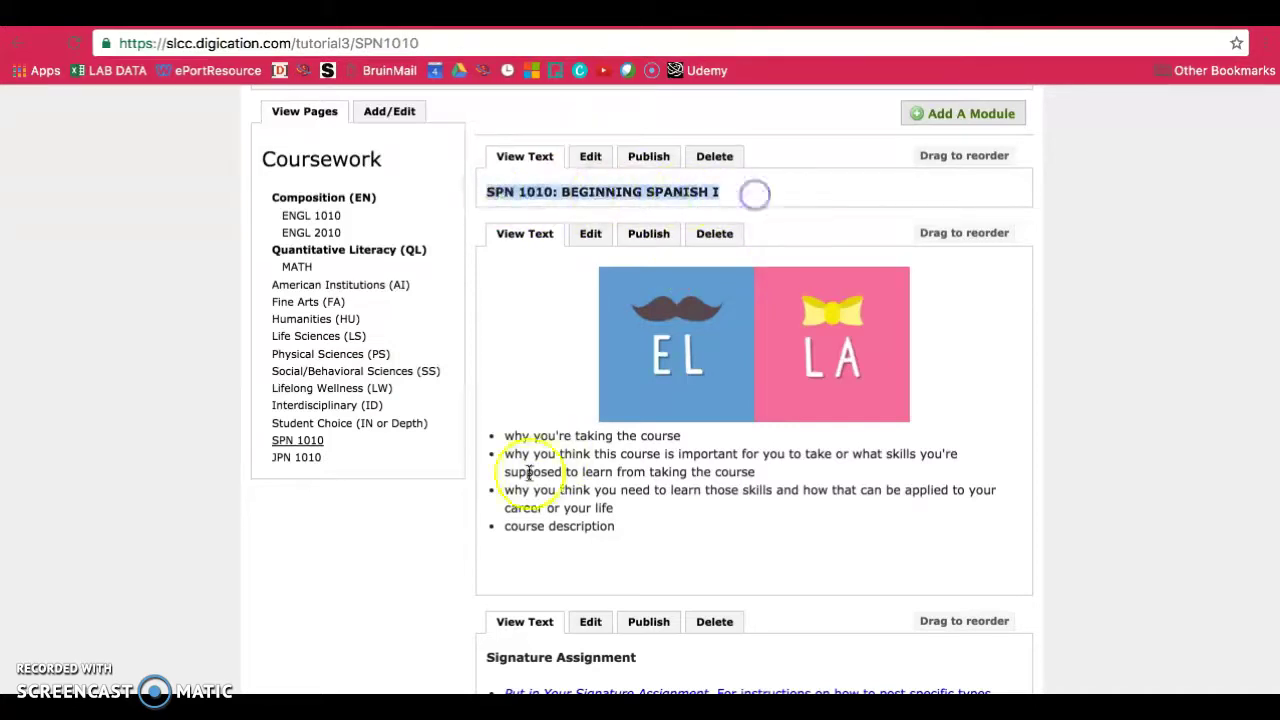
left_click(500, 440)
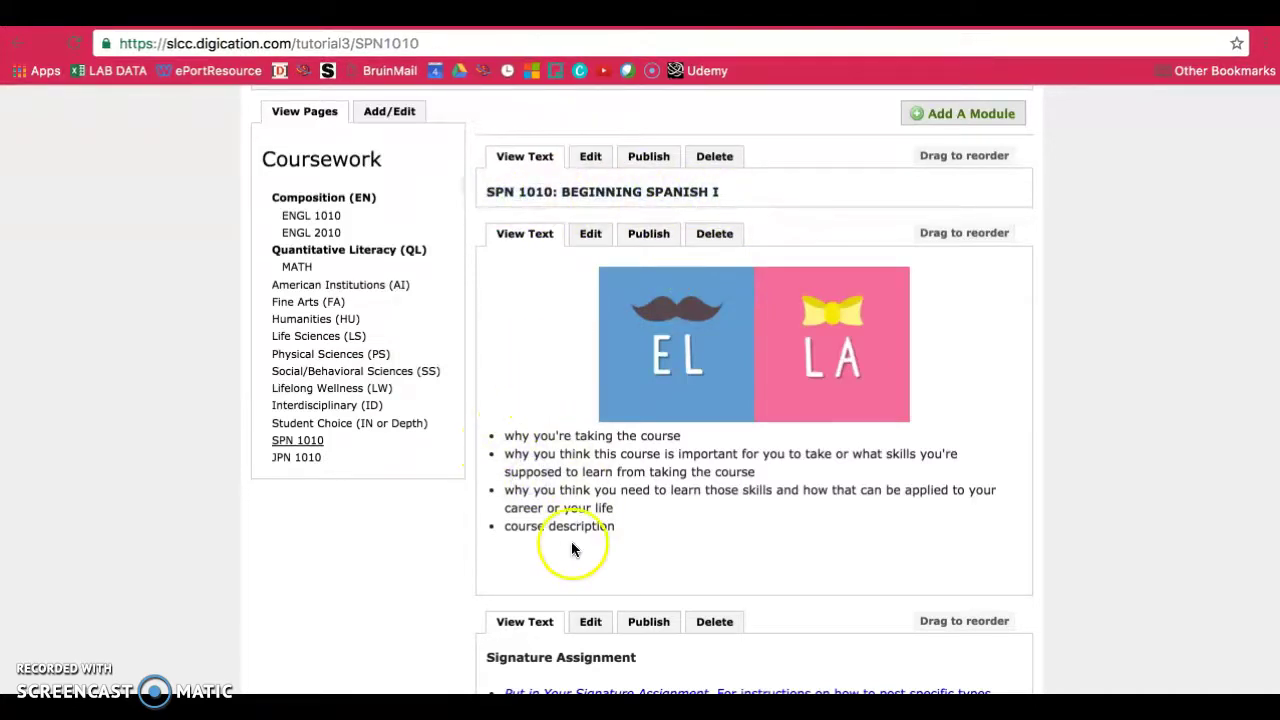
scroll(654, 564, "down", 3)
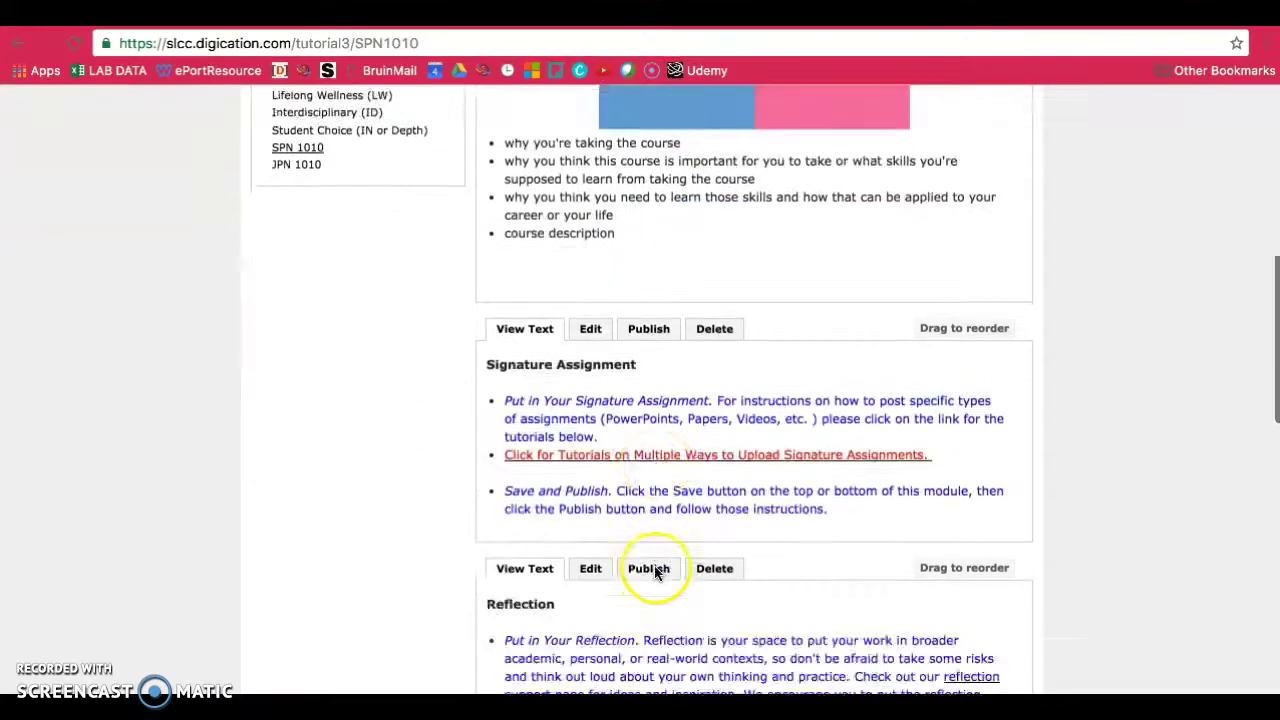
scroll(654, 568, "down", 2)
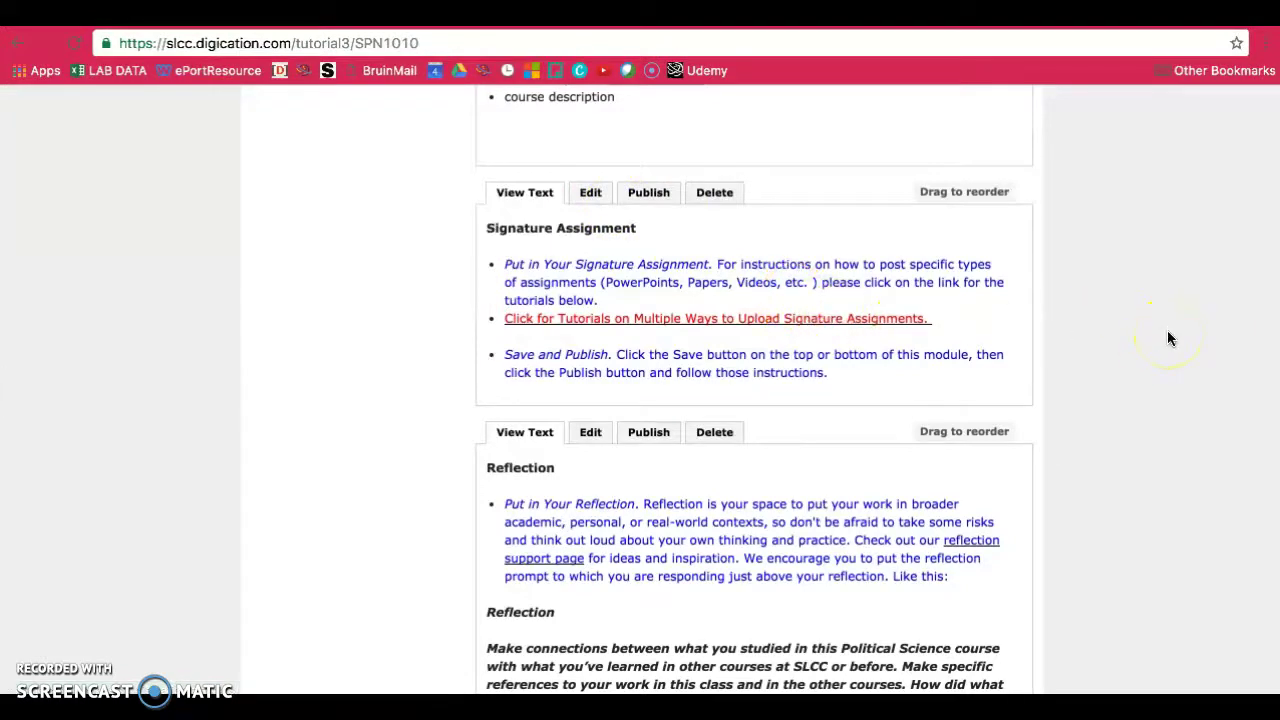
Delete the three instruction bullets from Signature Assignment, keeping only its heading.
left_click(588, 197)
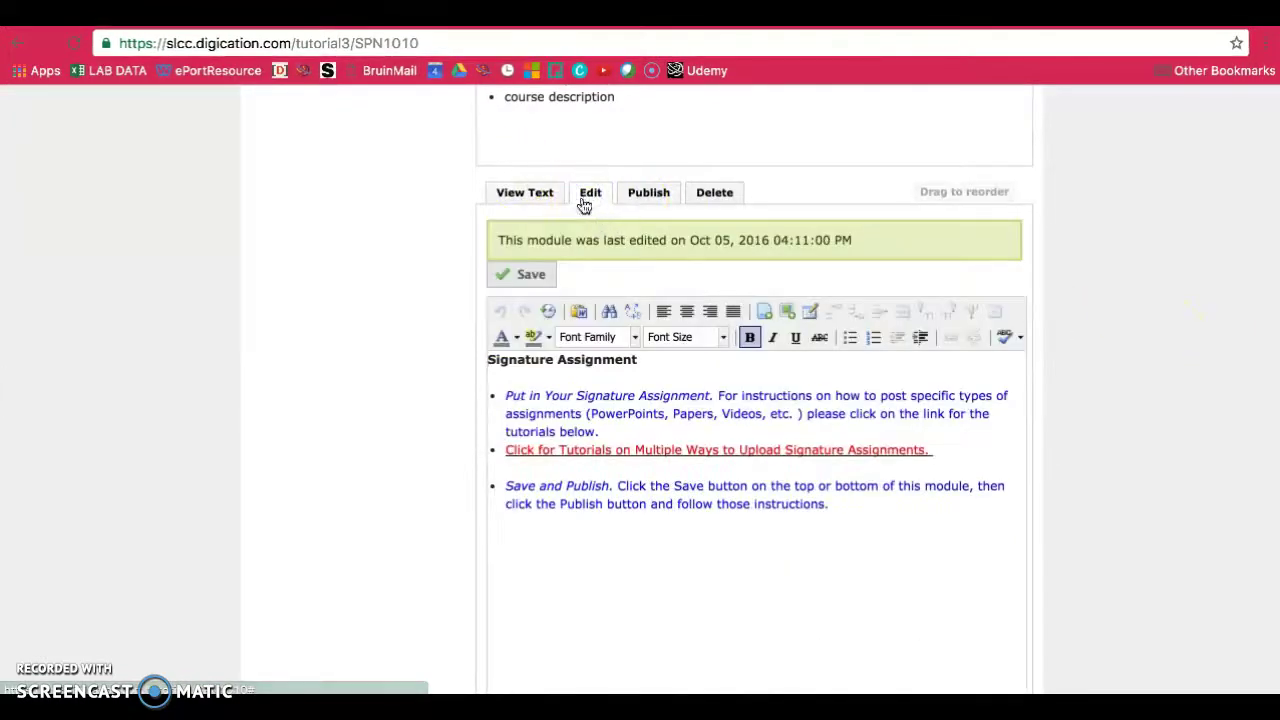
left_click(873, 524)
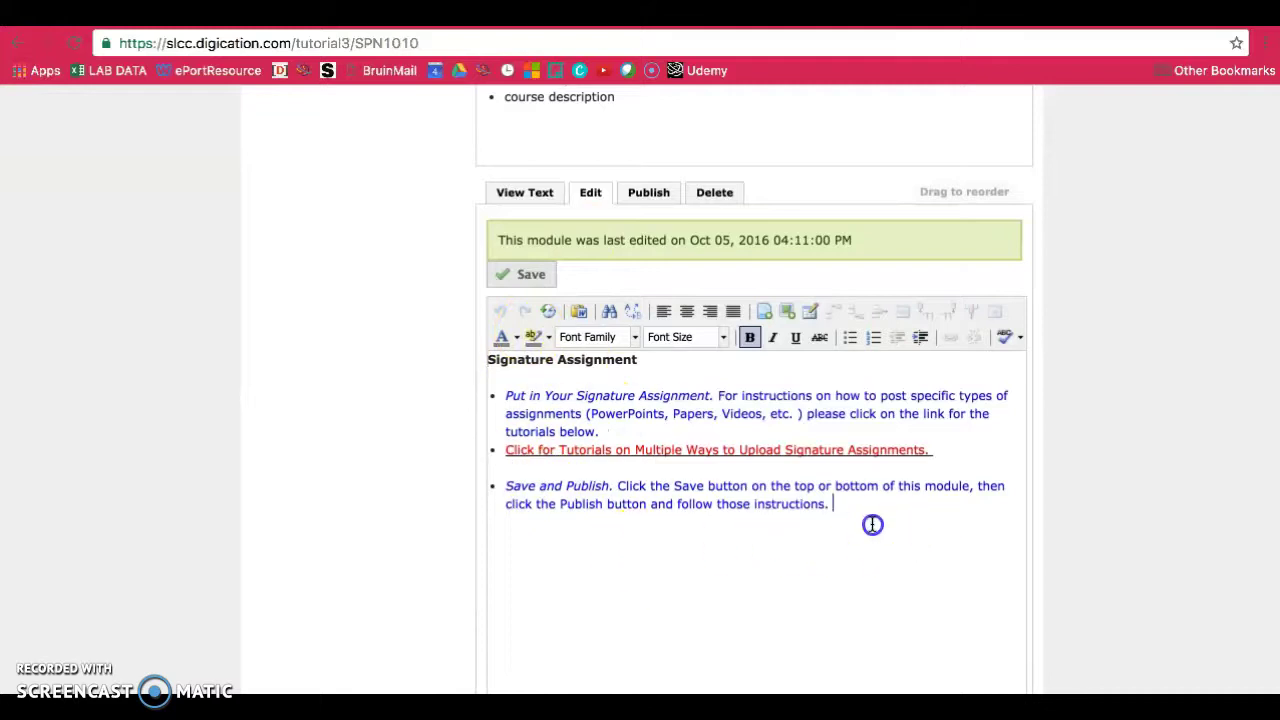
left_click_drag(873, 524, 474, 400)
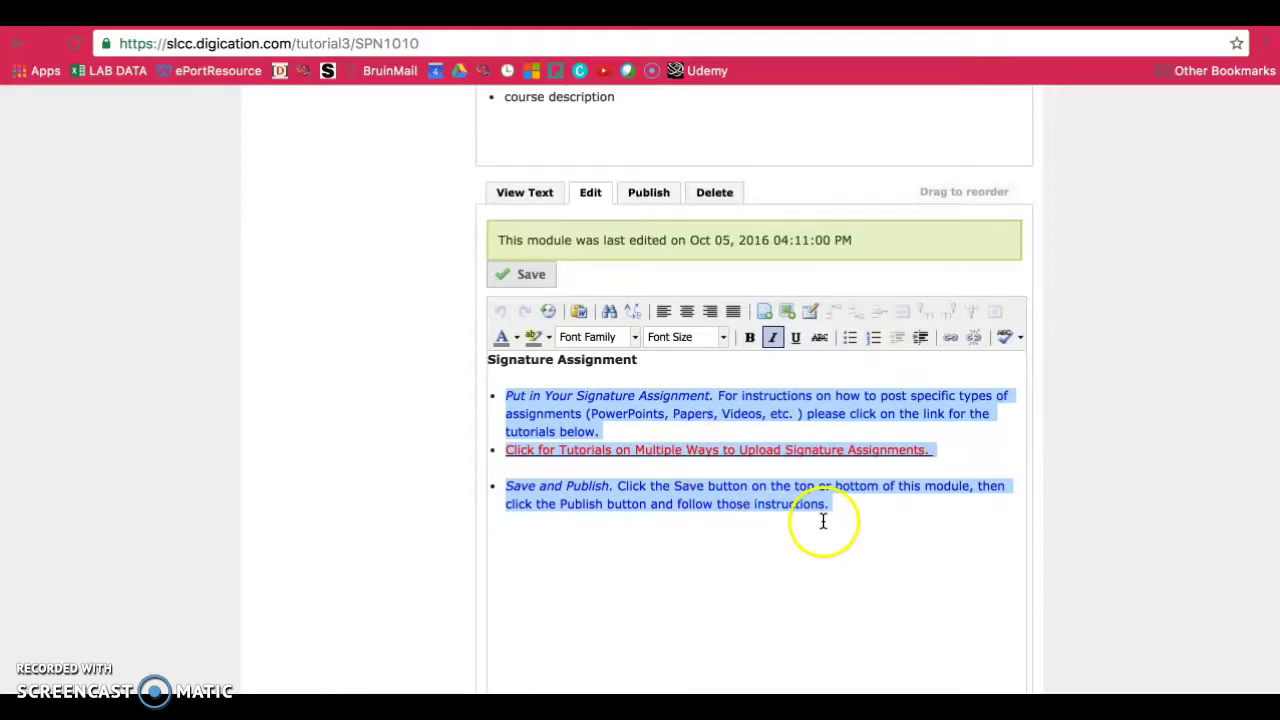
key("BackSpace")
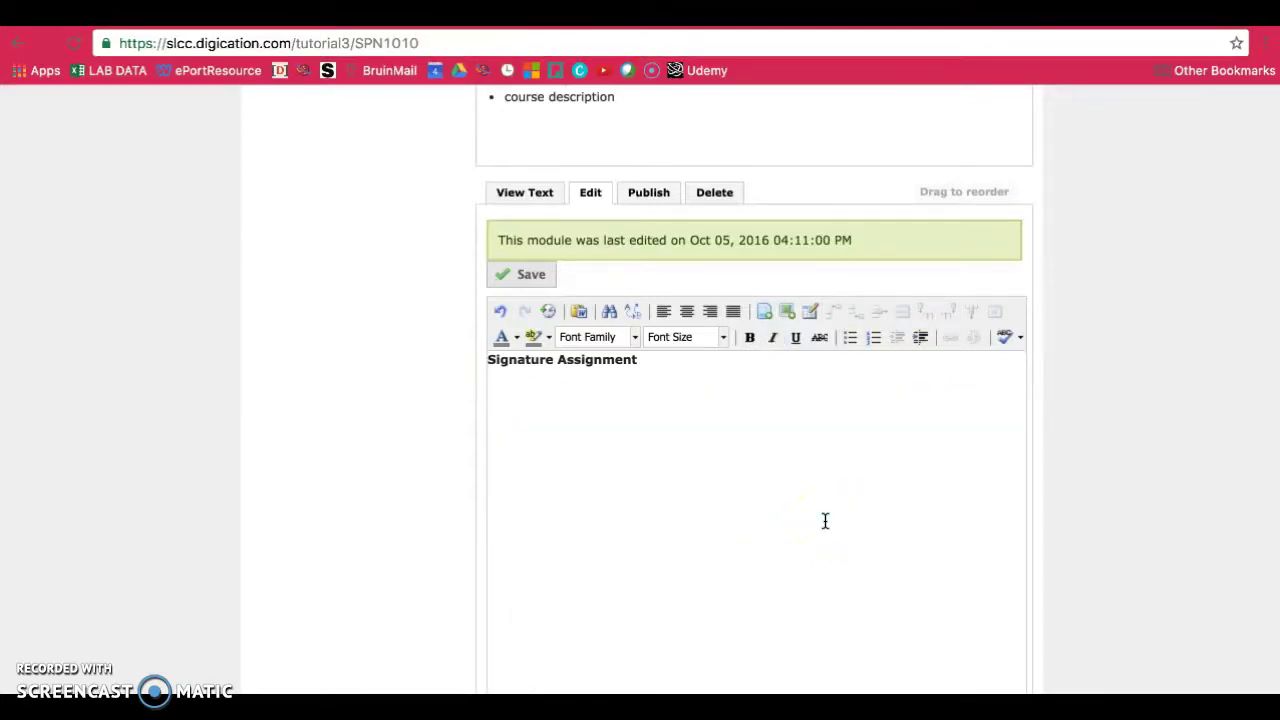
left_click(829, 480)
left_click(1068, 384)
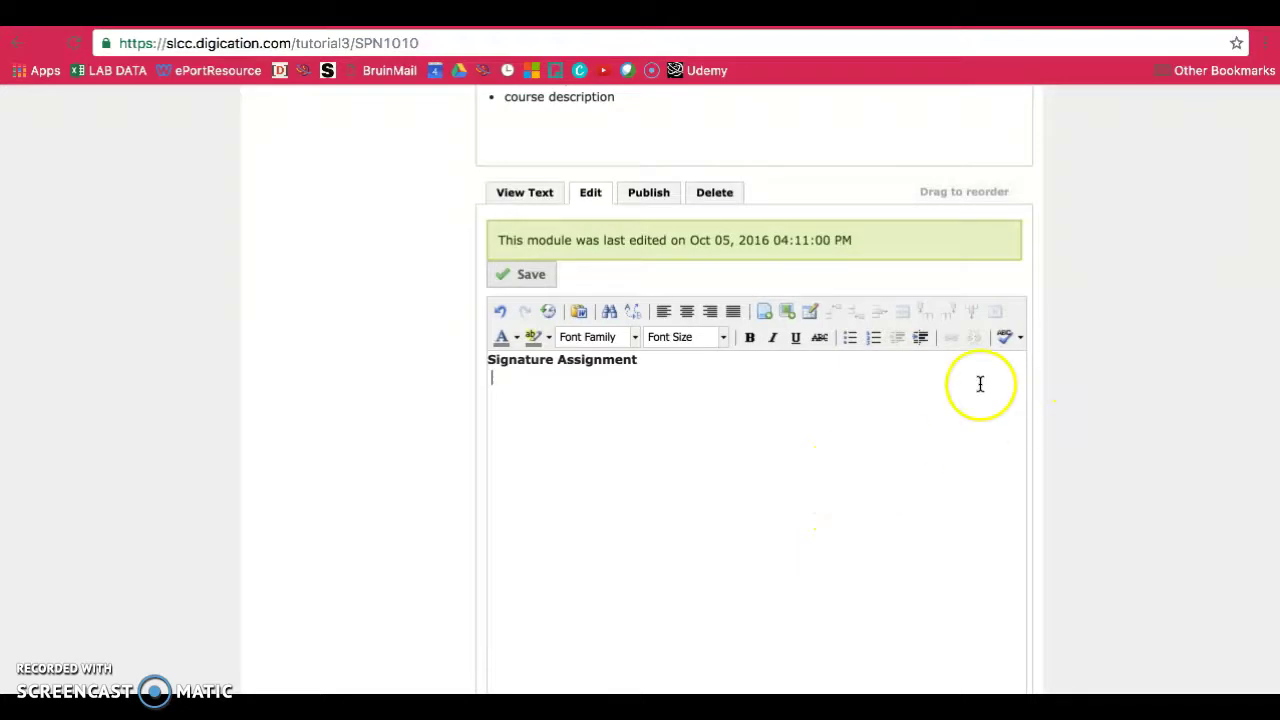
Save and publish the emptied Signature Assignment module, returning it to normal view.
left_click(524, 273)
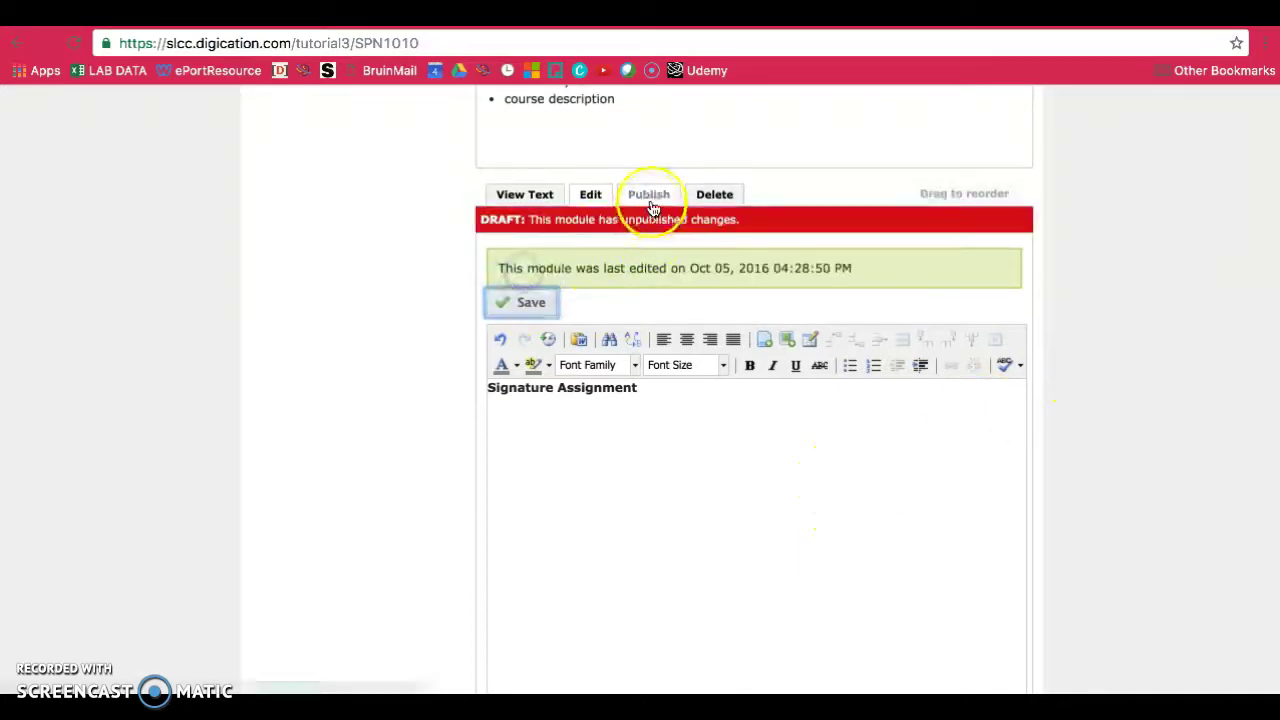
left_click(650, 196)
left_click(563, 464)
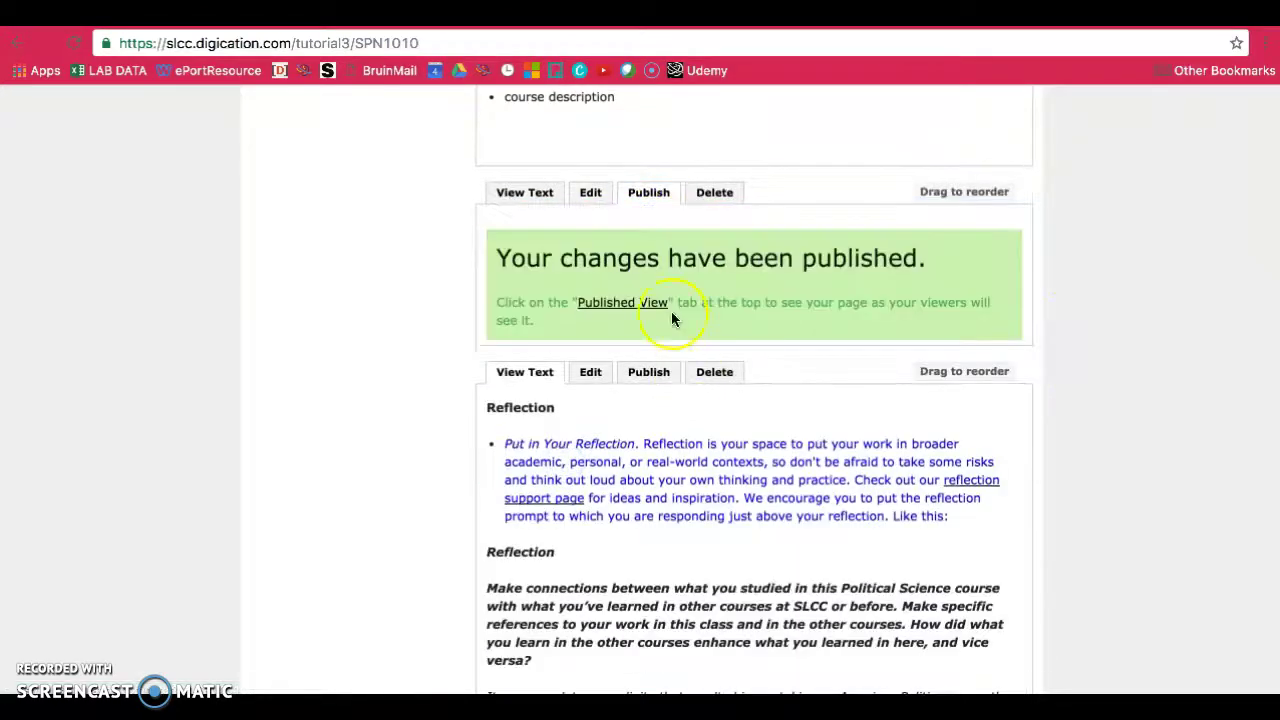
left_click(523, 193)
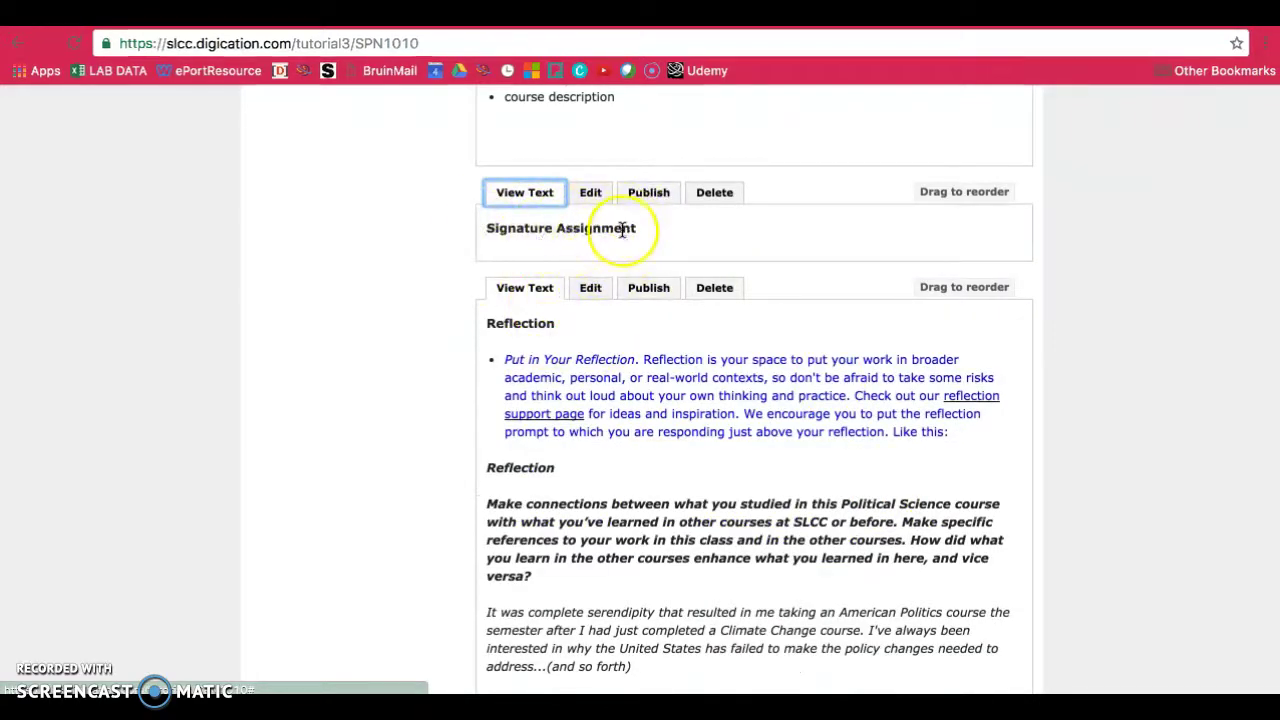
scroll(1109, 246, "up", 5)
Add a Basic Gallery module to the SPN 1010 page above the course heading.
left_click(960, 192)
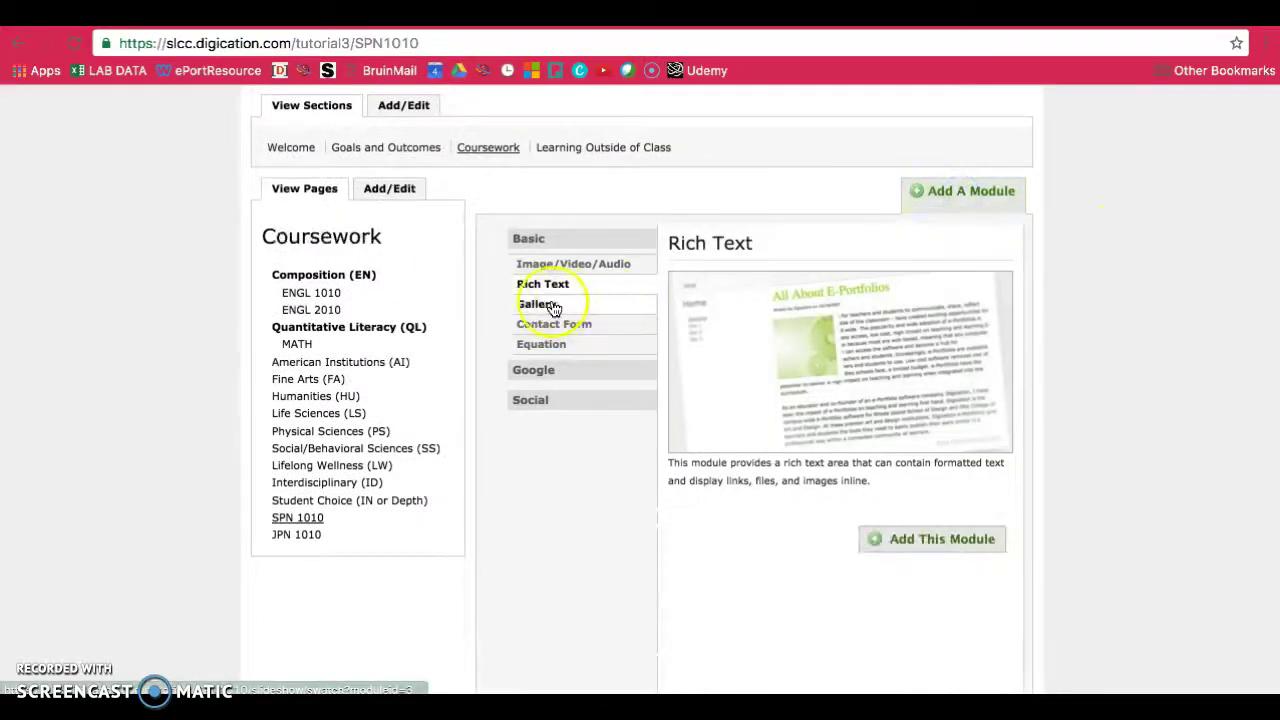
left_click(568, 308)
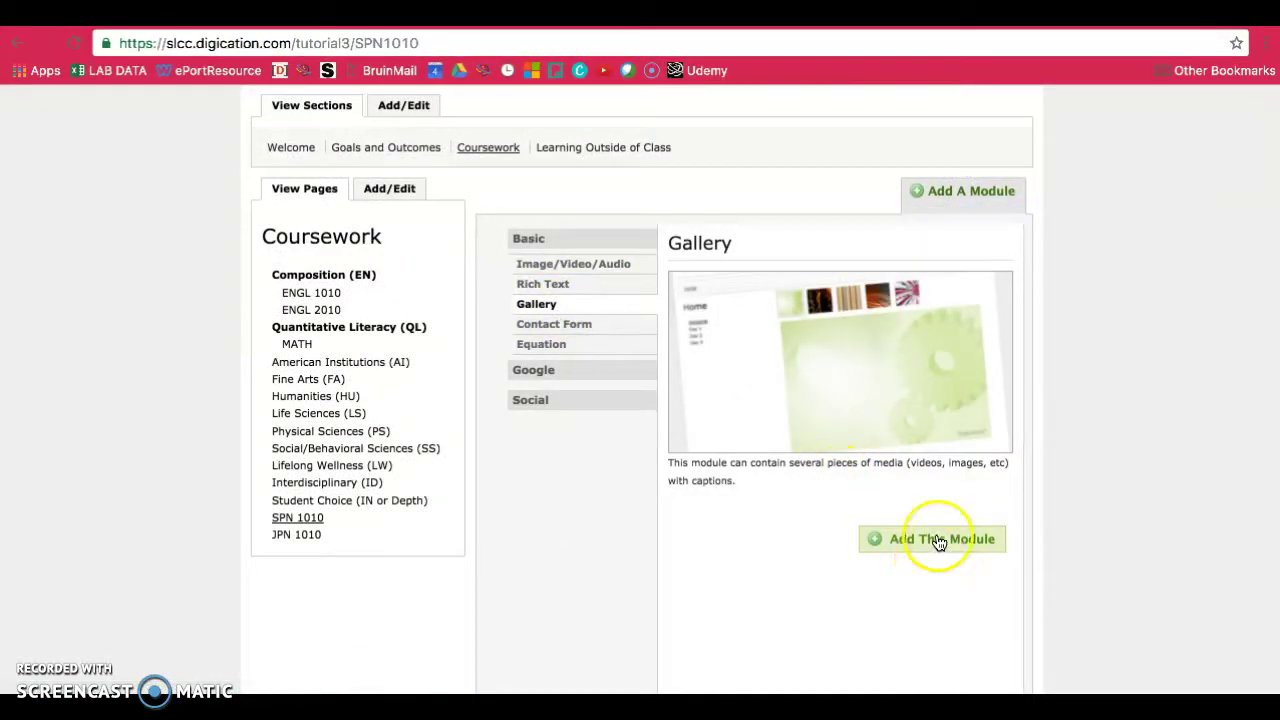
left_click(940, 539)
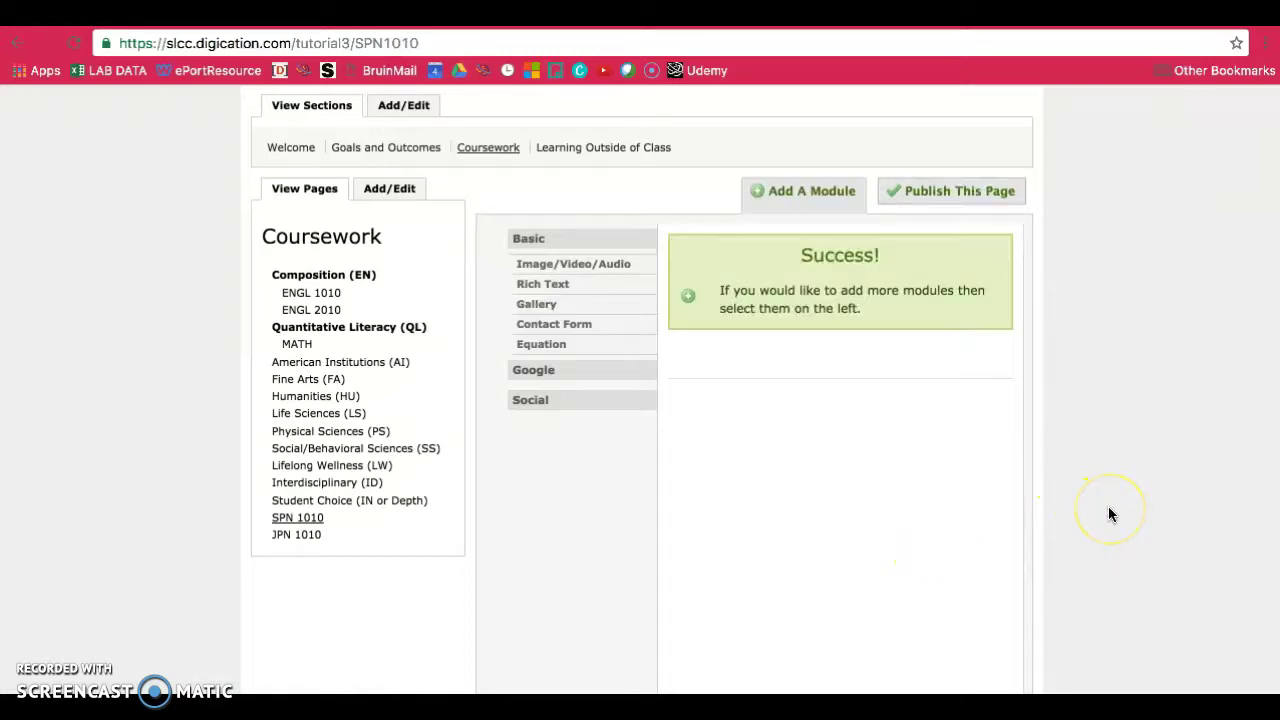
scroll(1108, 514, "down", 2)
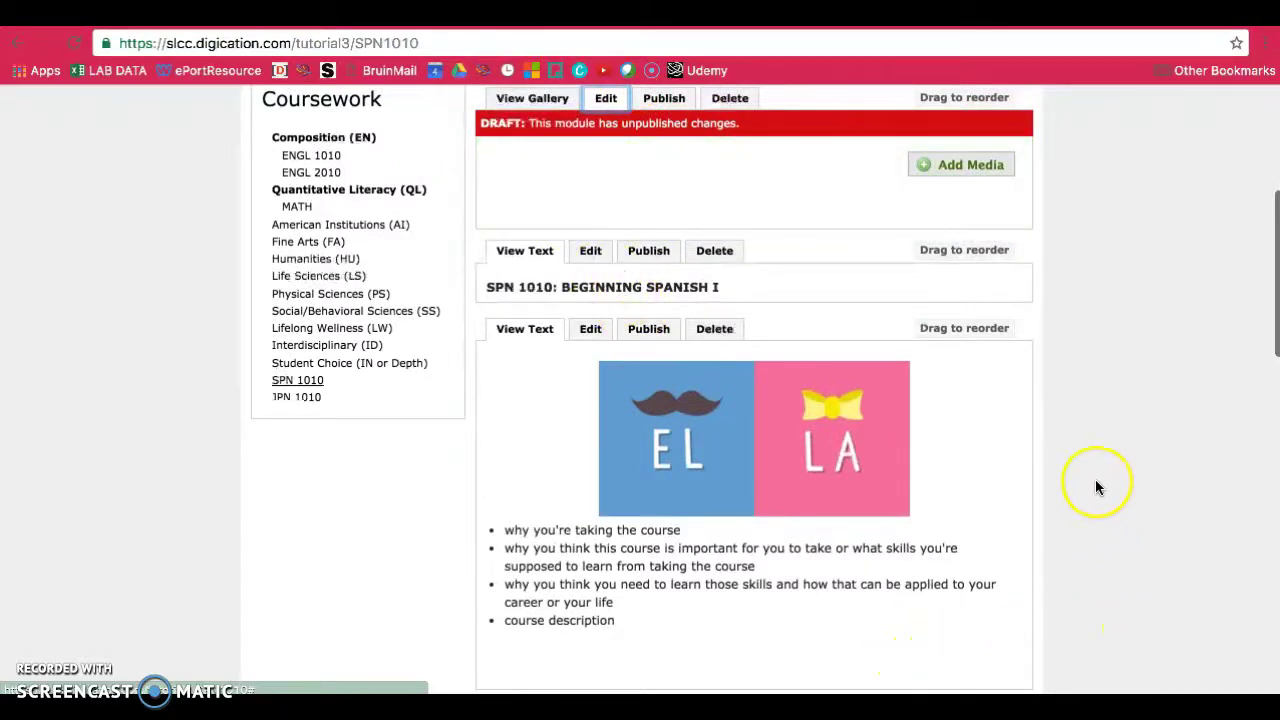
scroll(1095, 487, "up", 3)
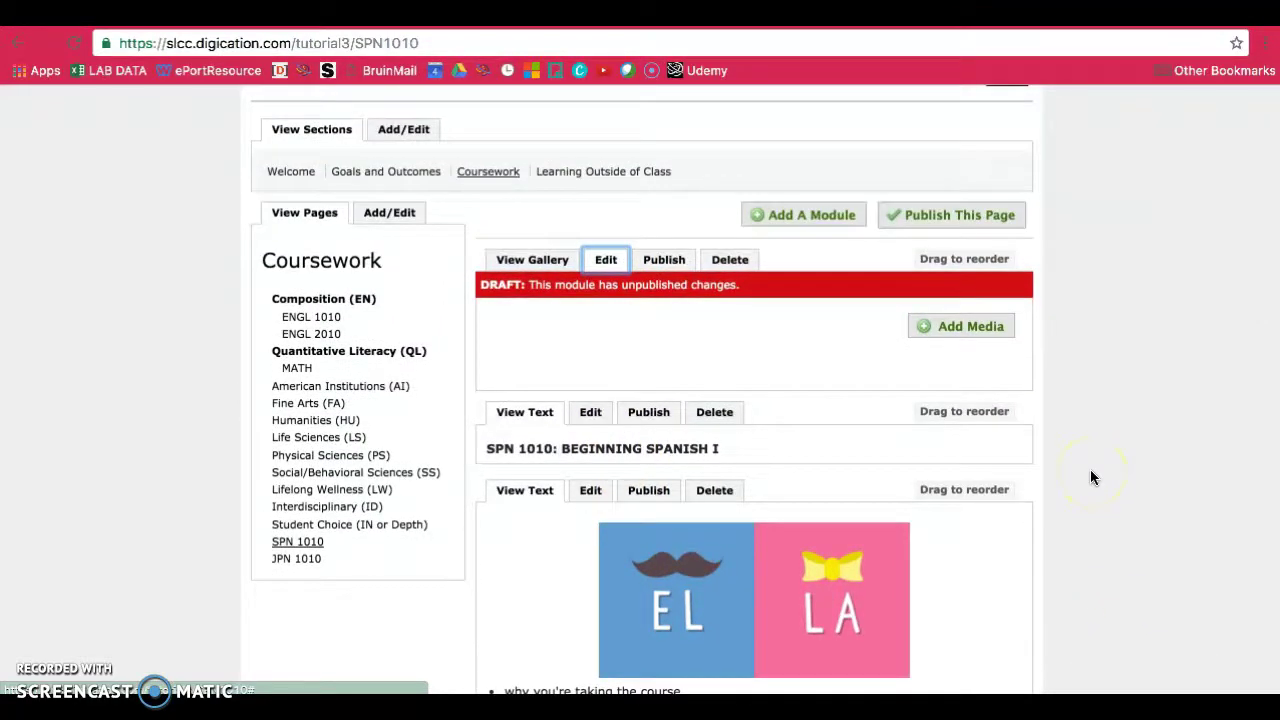
Upload Household Organizer1.pdf from the Tutorial folder as the gallery's first slide.
left_click(963, 336)
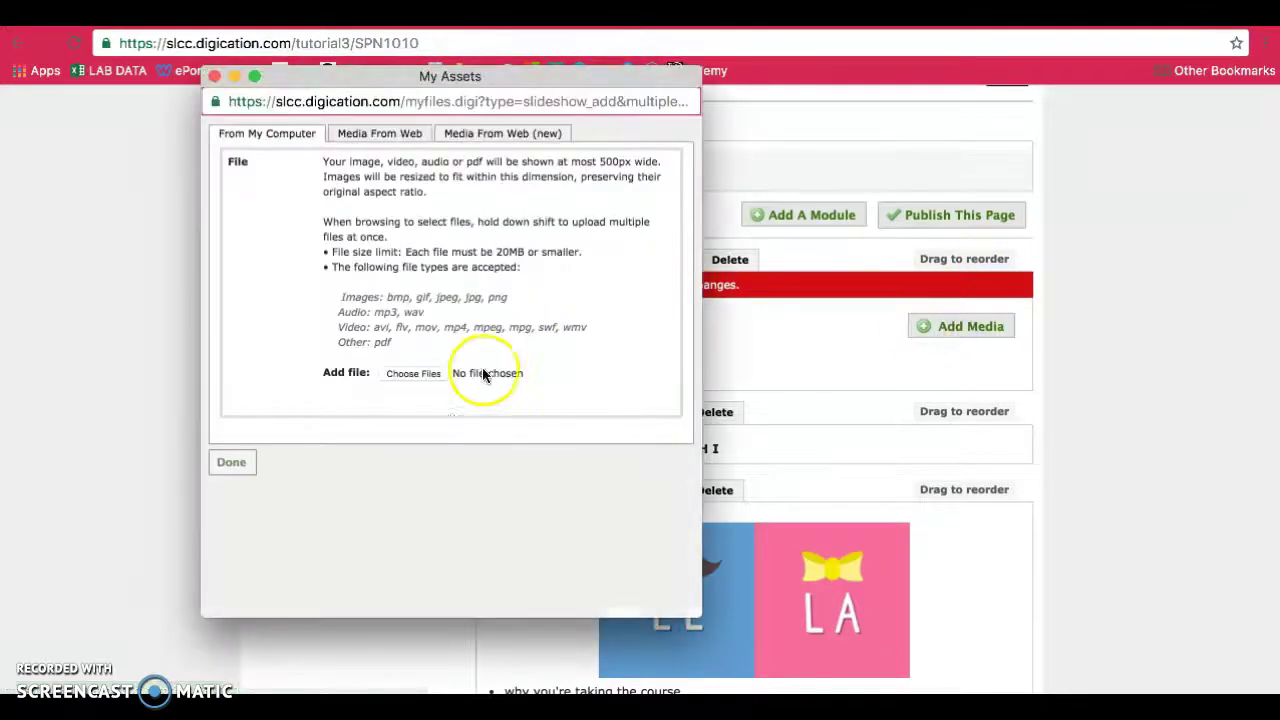
left_click(424, 374)
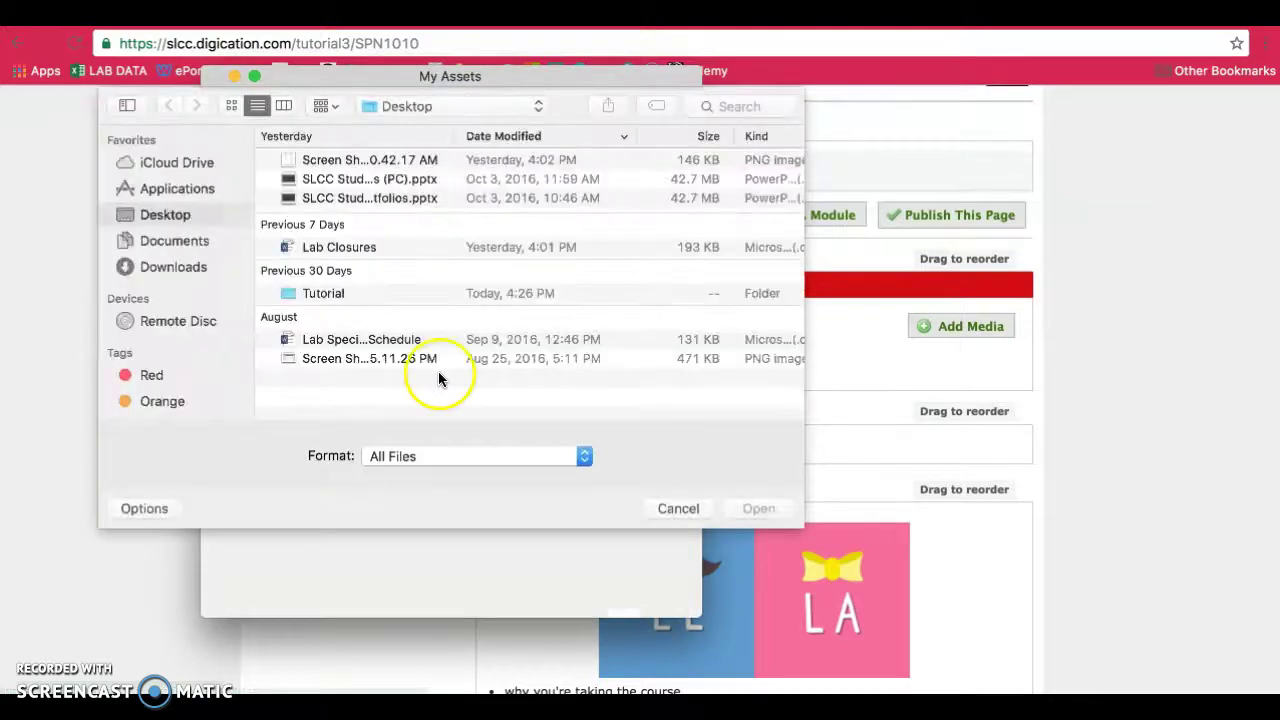
double_click(362, 296)
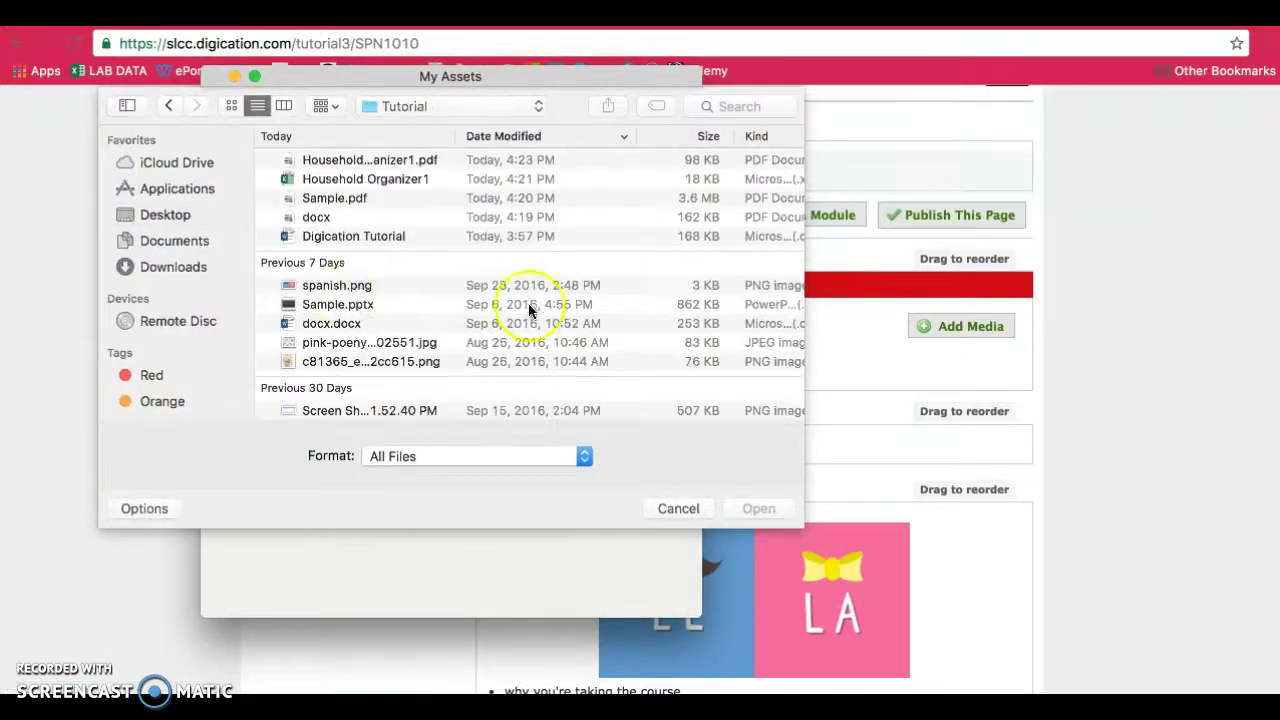
left_click(422, 162)
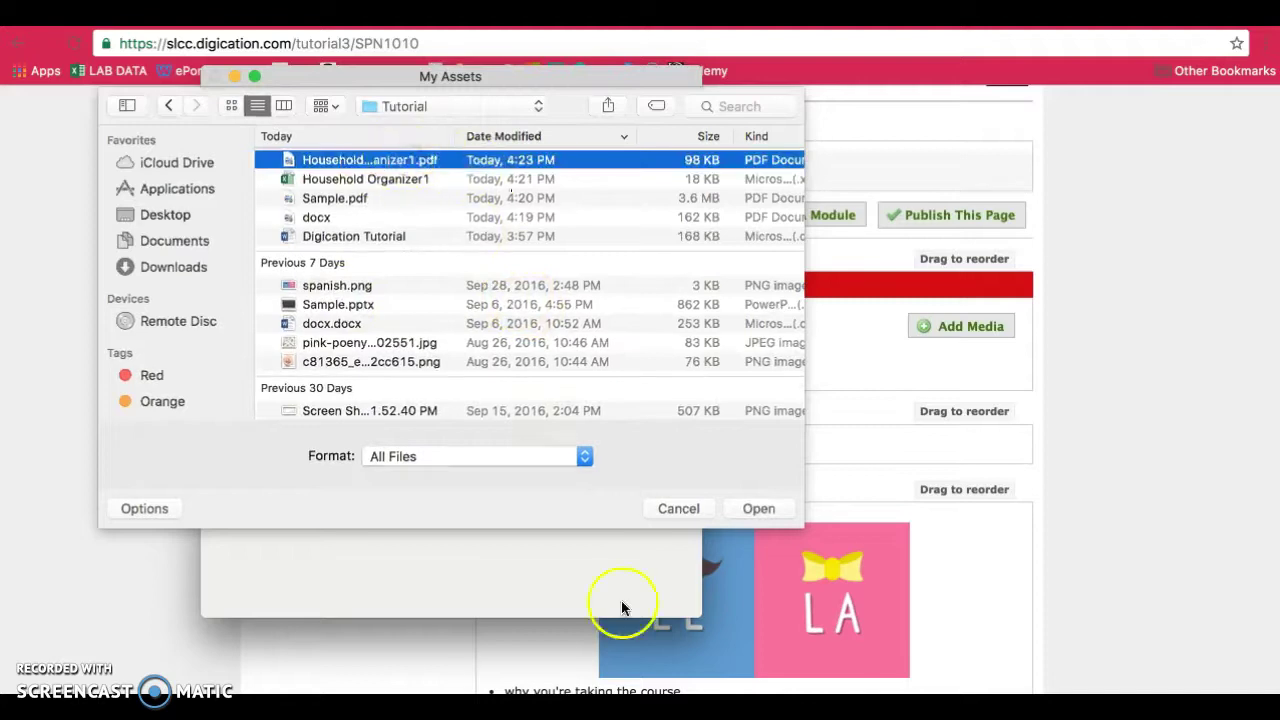
left_click(738, 508)
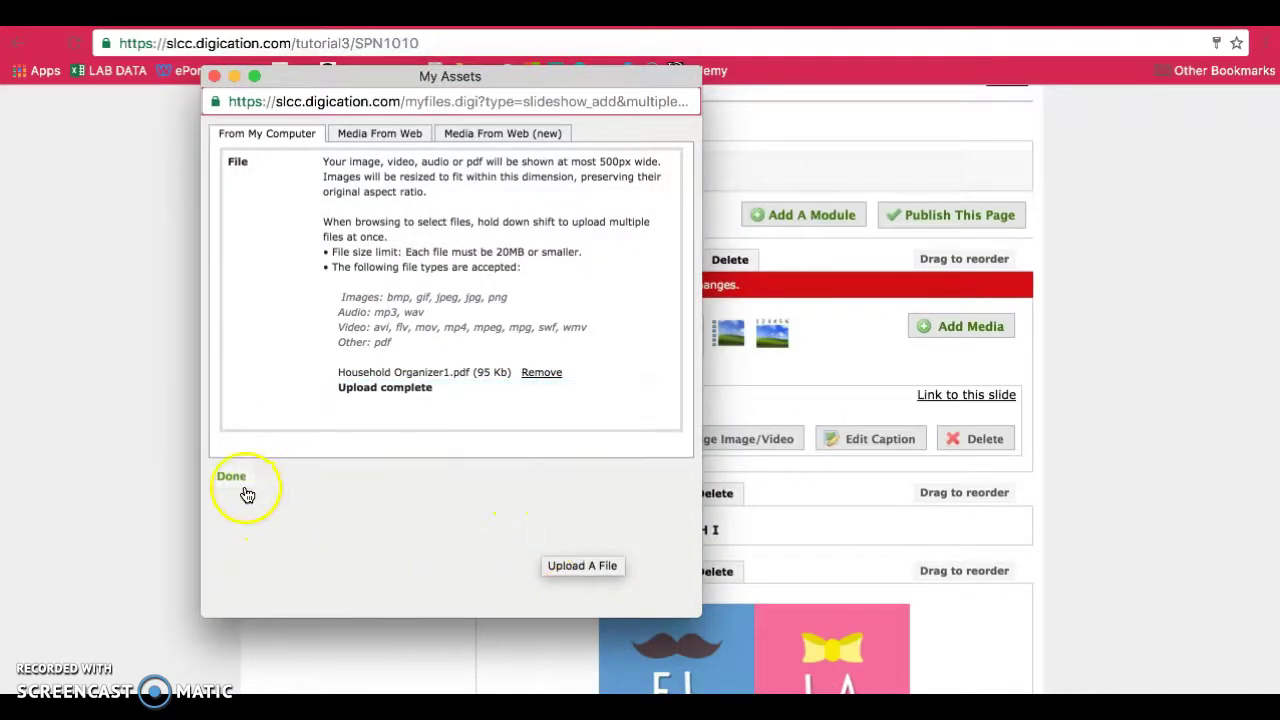
left_click(236, 515)
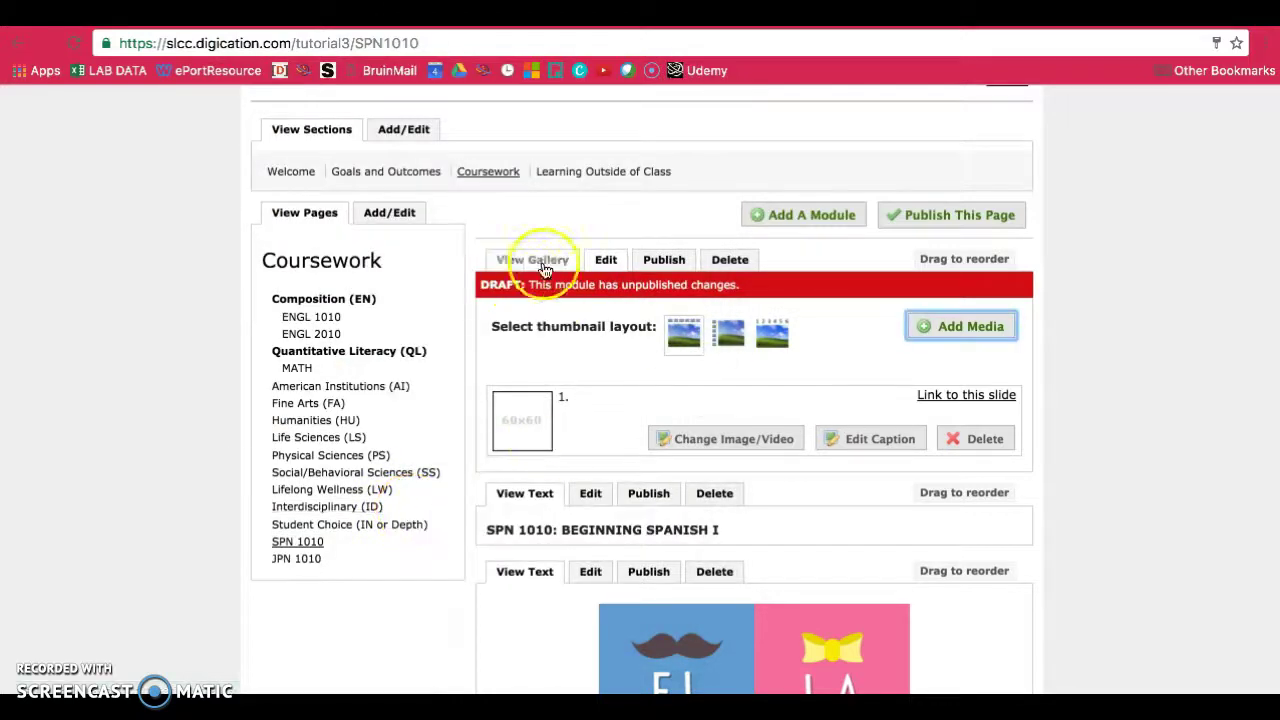
Publish the Gallery module's changes and scroll through the embedded PDF viewer.
left_click(662, 259)
left_click(585, 535)
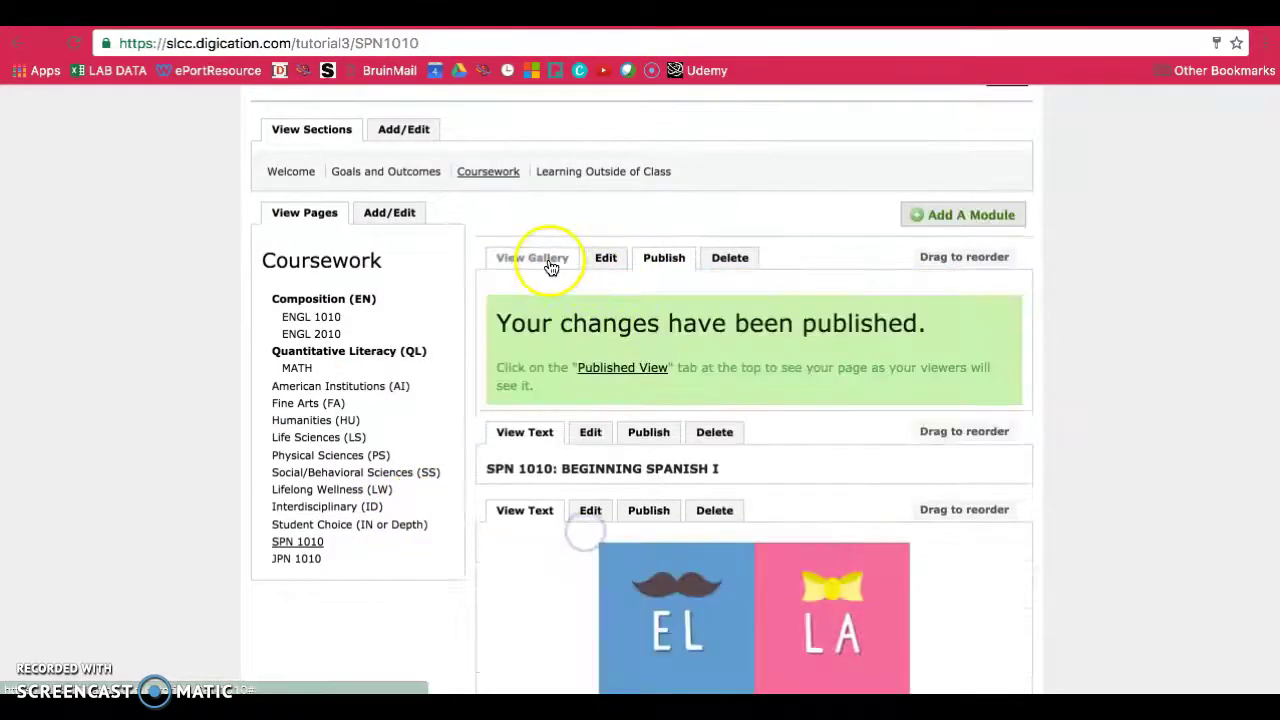
left_click(540, 259)
scroll(1065, 480, "down", 2)
scroll(1070, 481, "down", 1)
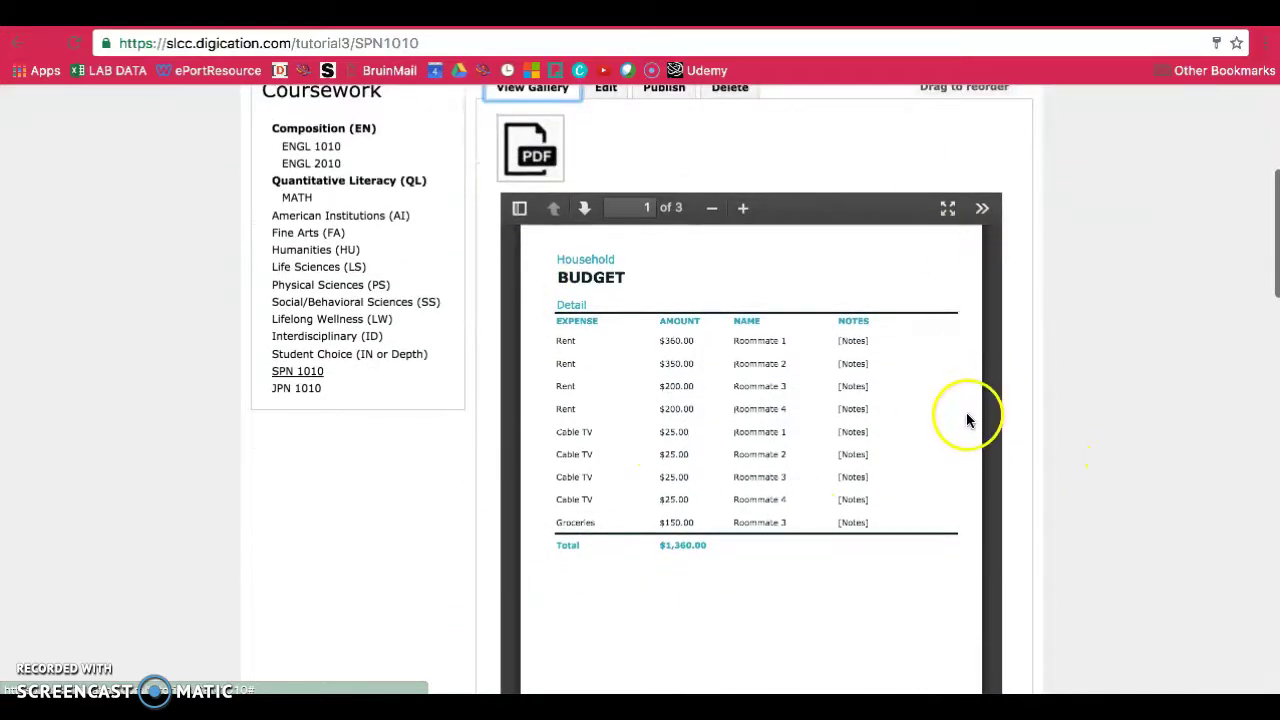
scroll(947, 405, "down", 5)
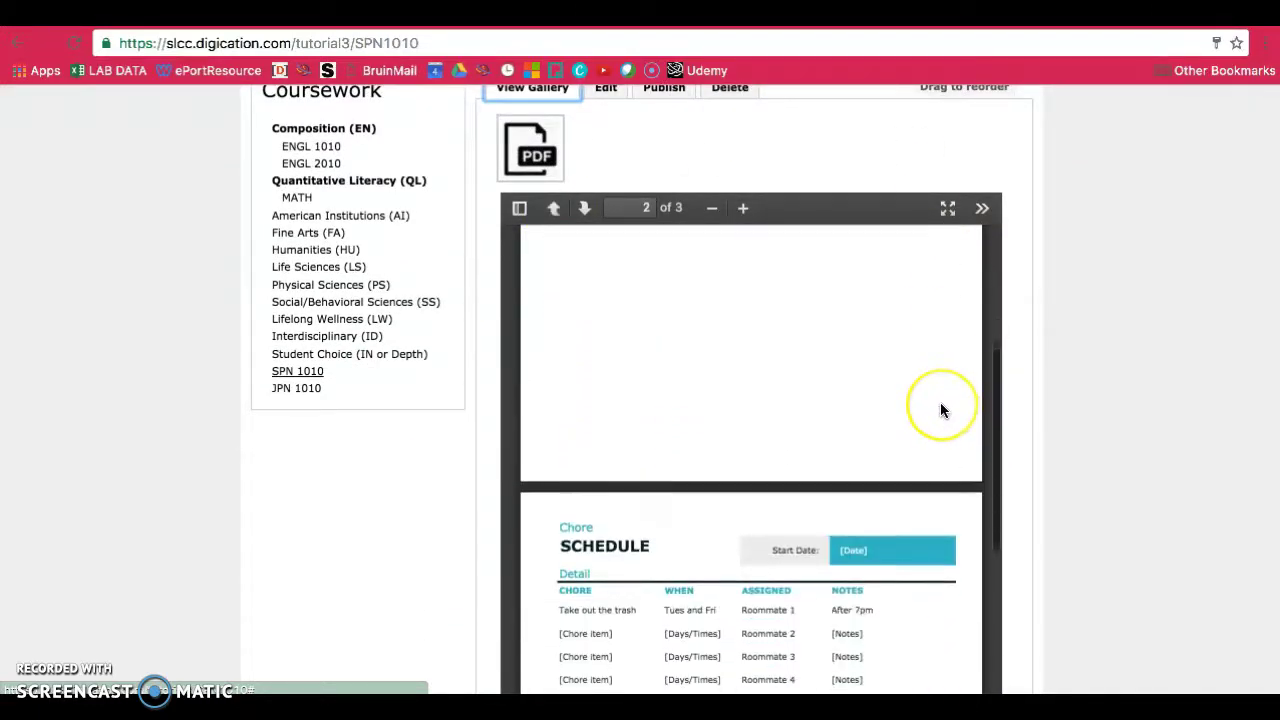
scroll(940, 405, "down", 5)
scroll(940, 405, "up", 10)
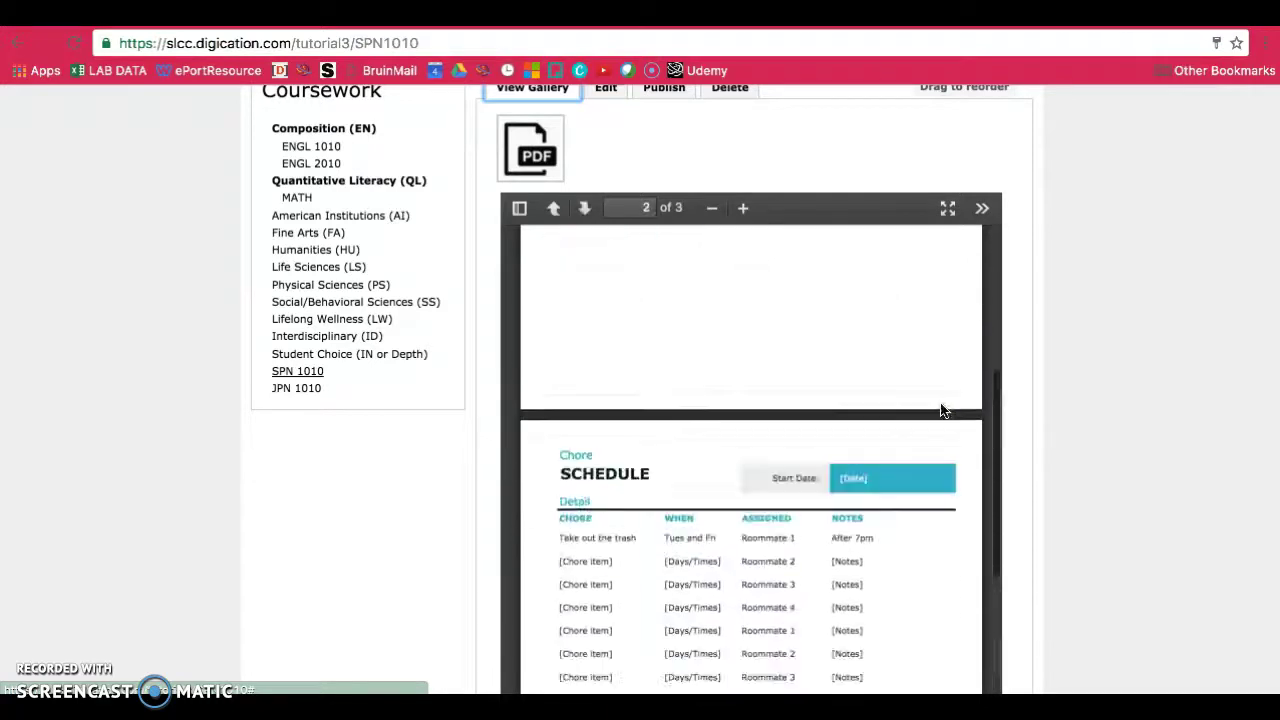
Page through the PDF to the Grocery List, test zoom, full screen and the >> tools menu.
left_click(585, 221)
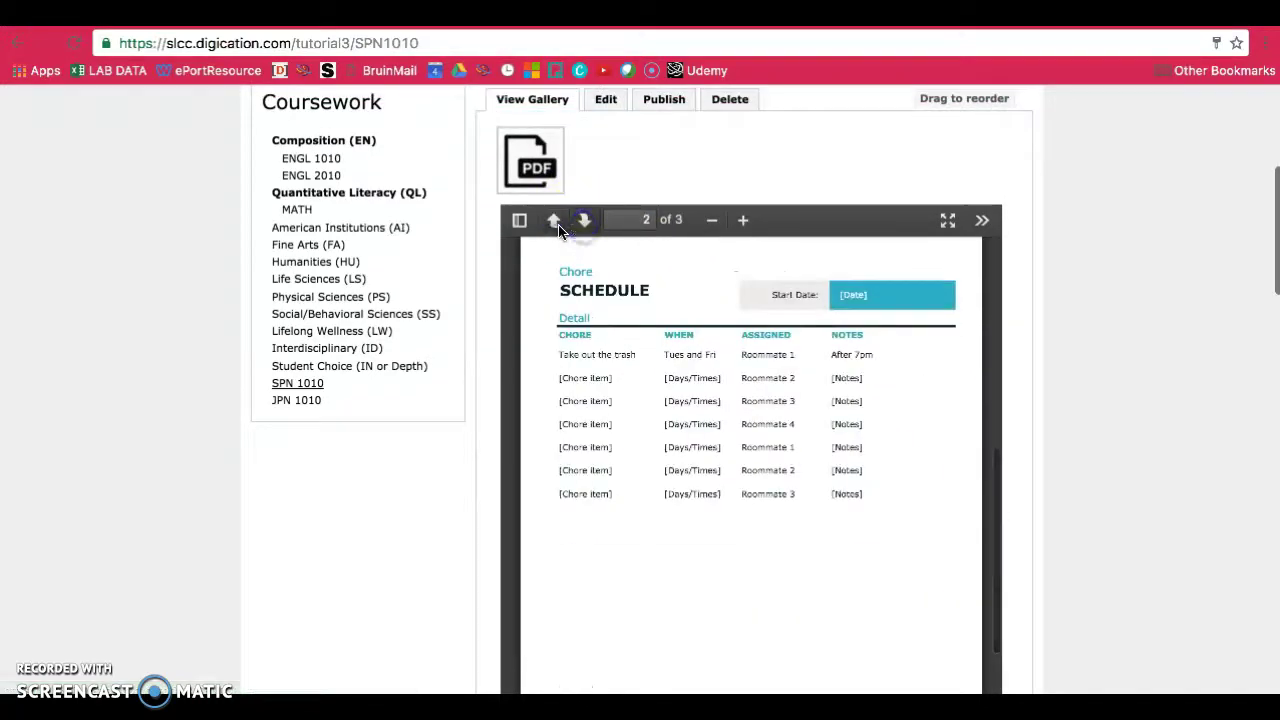
left_click(585, 221)
left_click(743, 221)
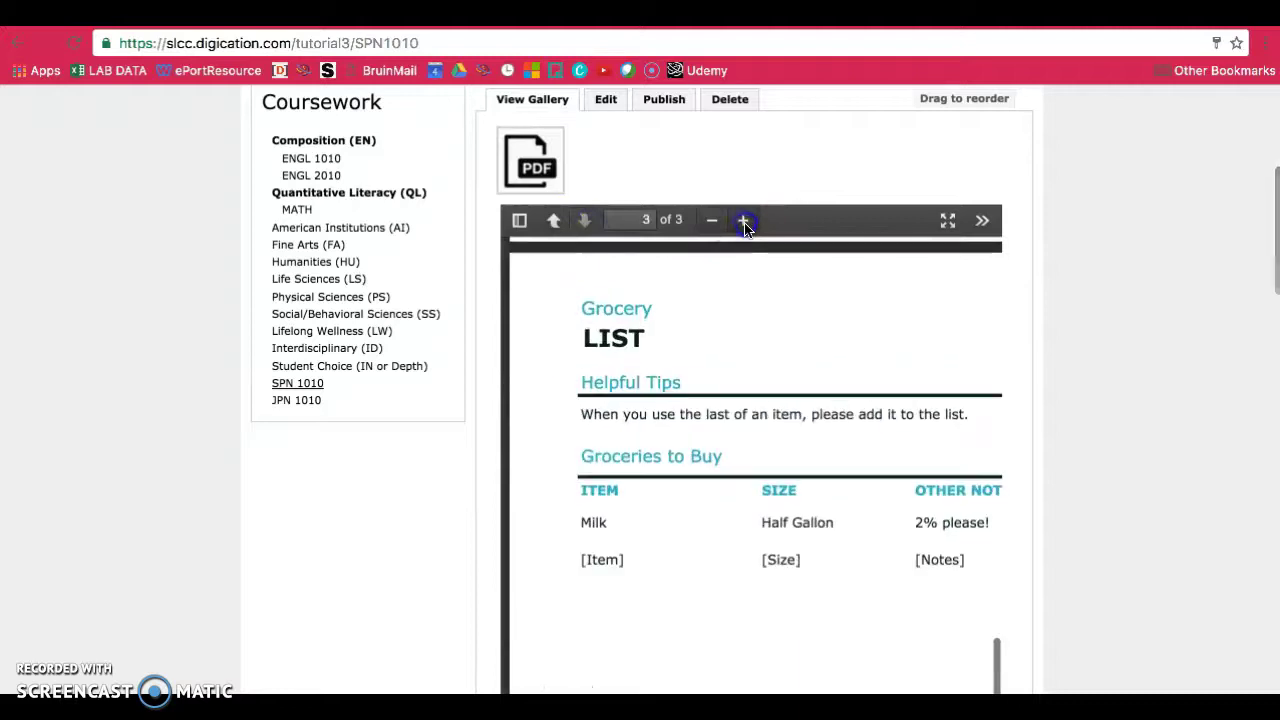
left_click(713, 221)
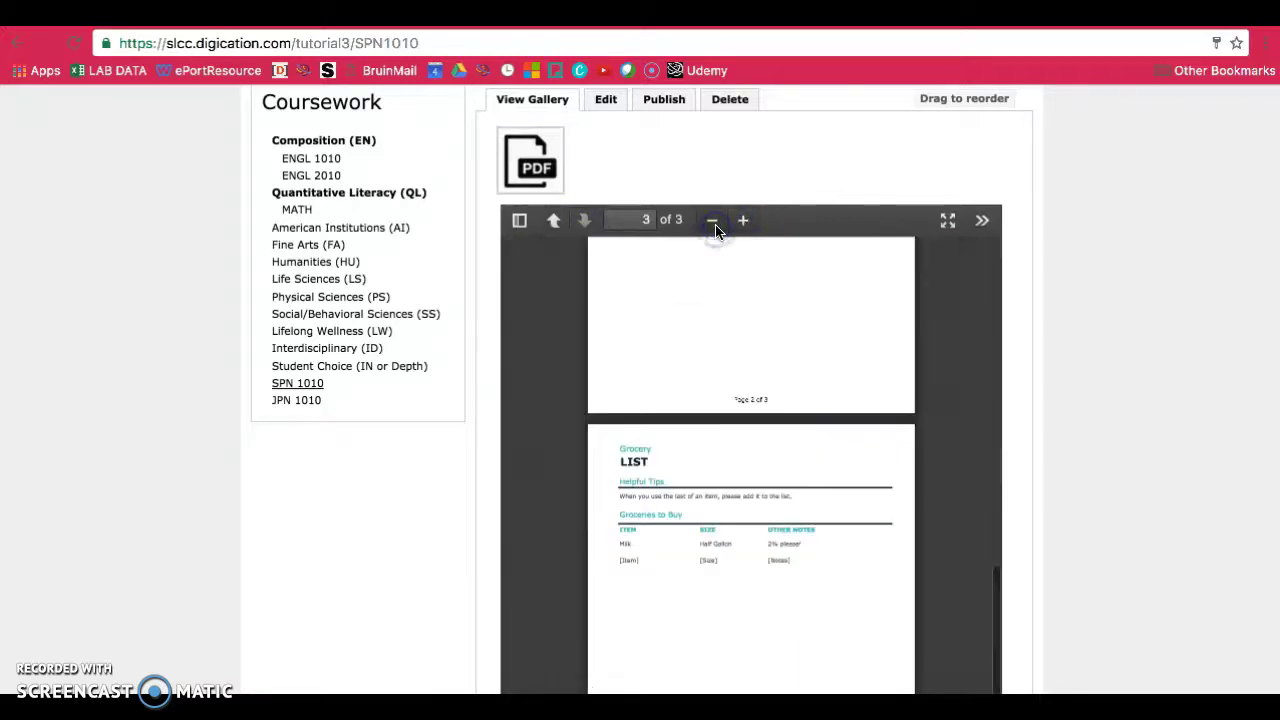
left_click(949, 222)
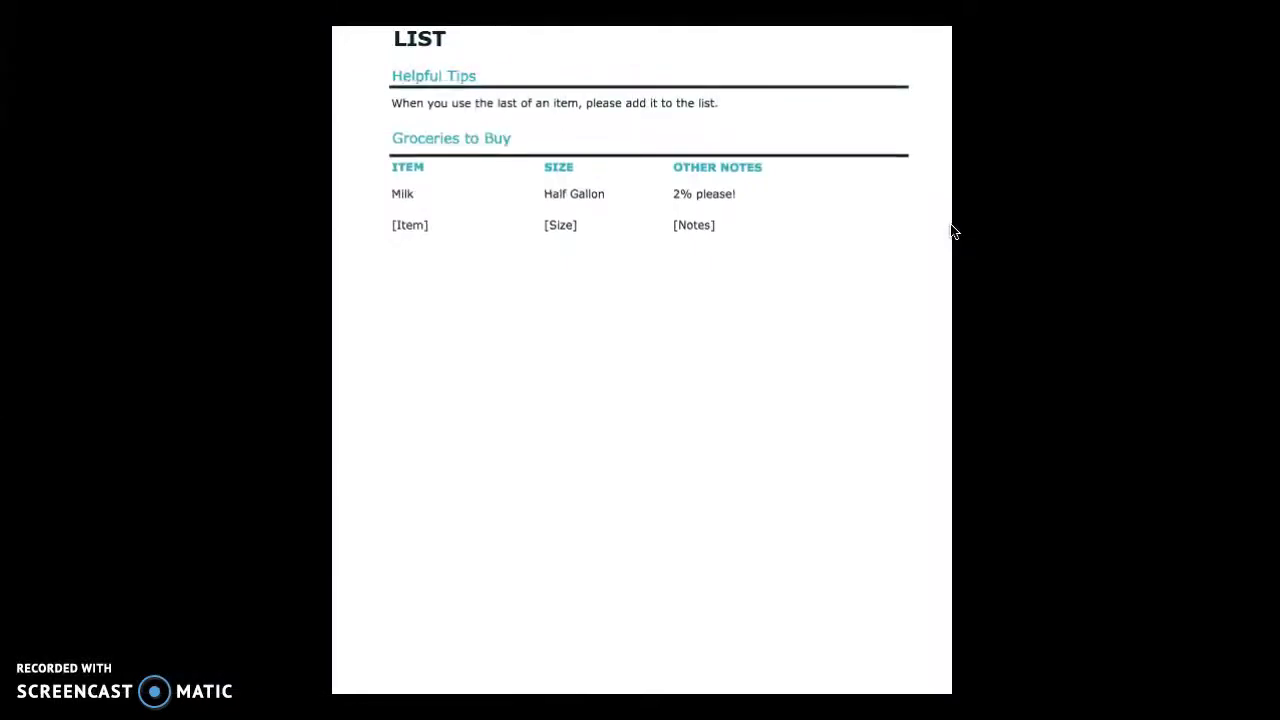
key("Escape")
left_click(982, 221)
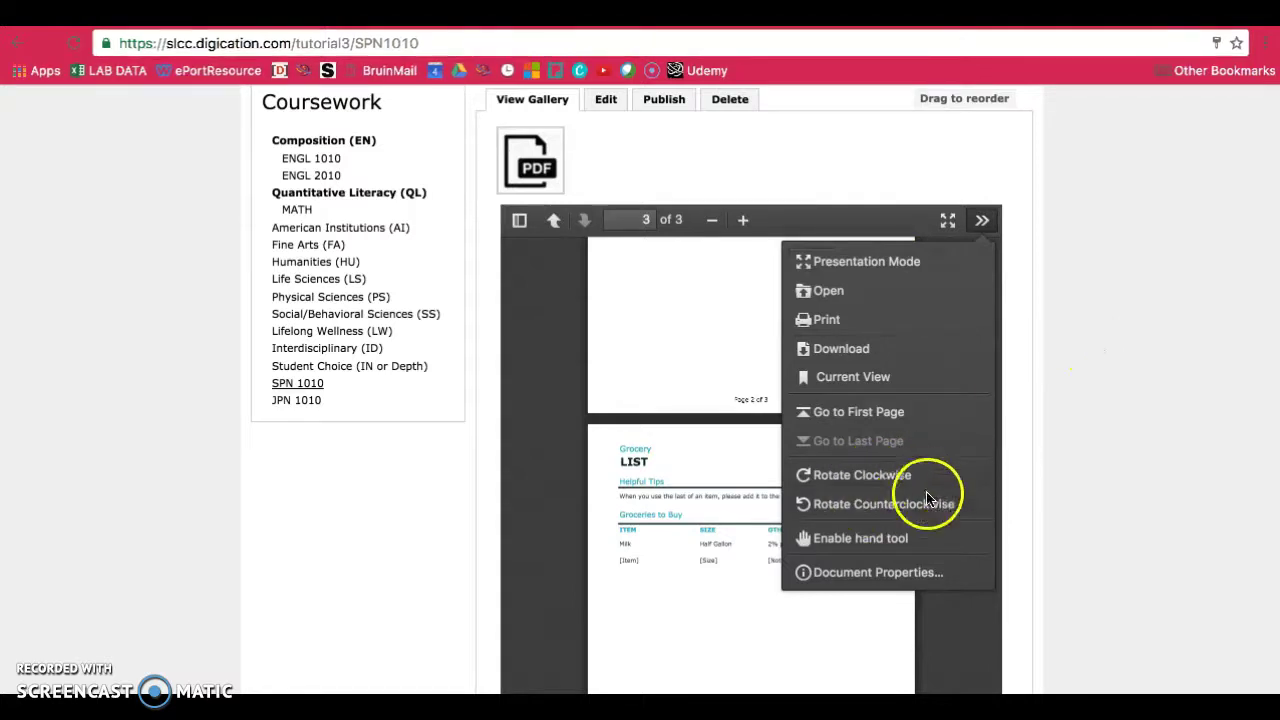
left_click(980, 221)
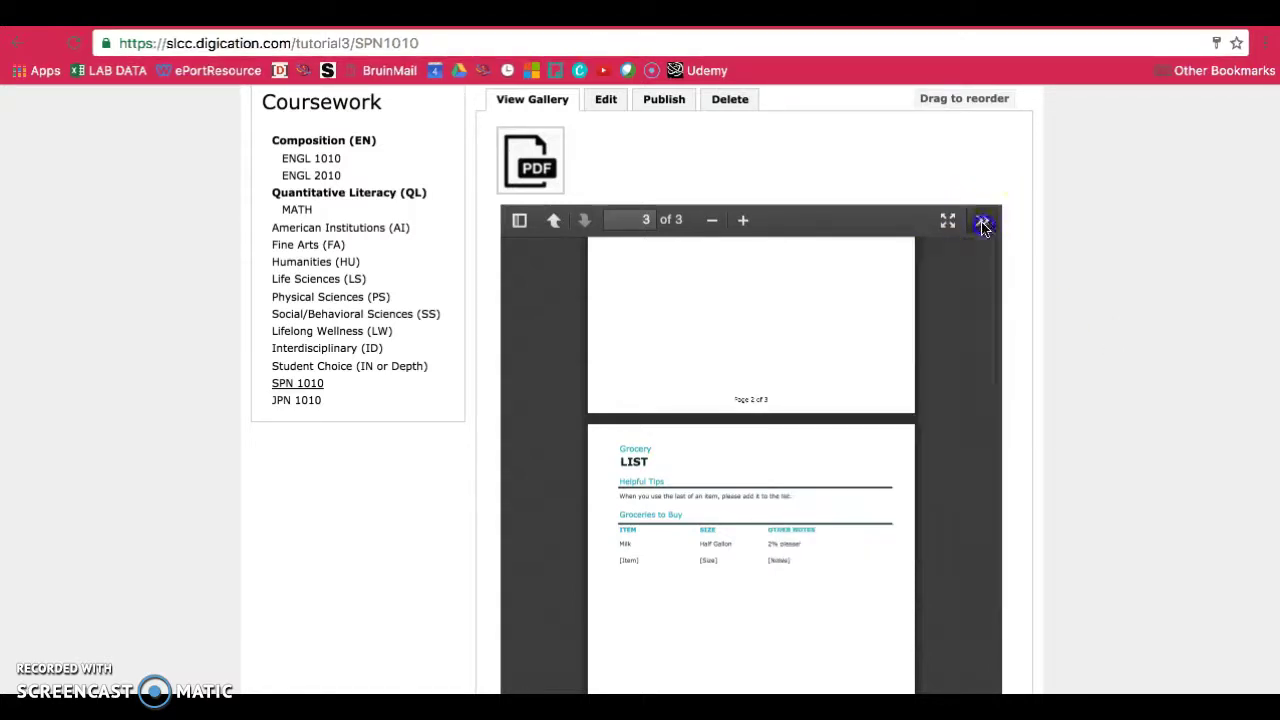
scroll(1112, 243, "up", 2)
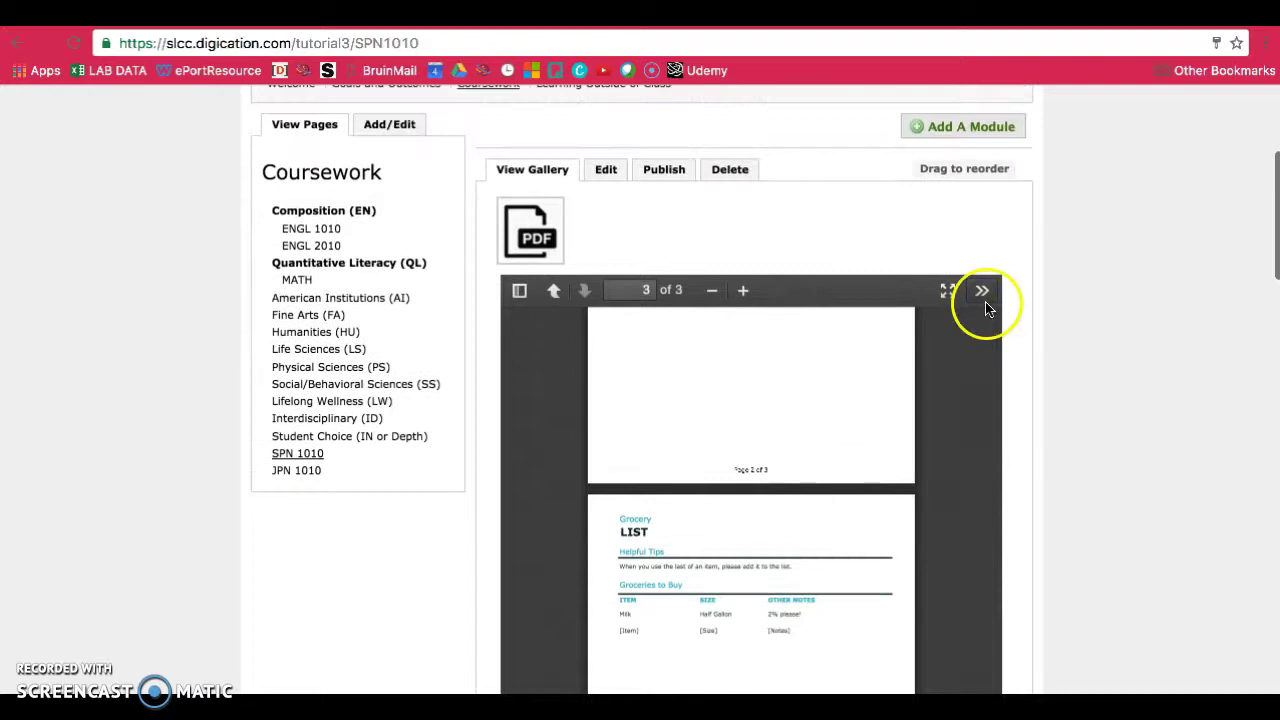
scroll(1040, 306, "up", 4)
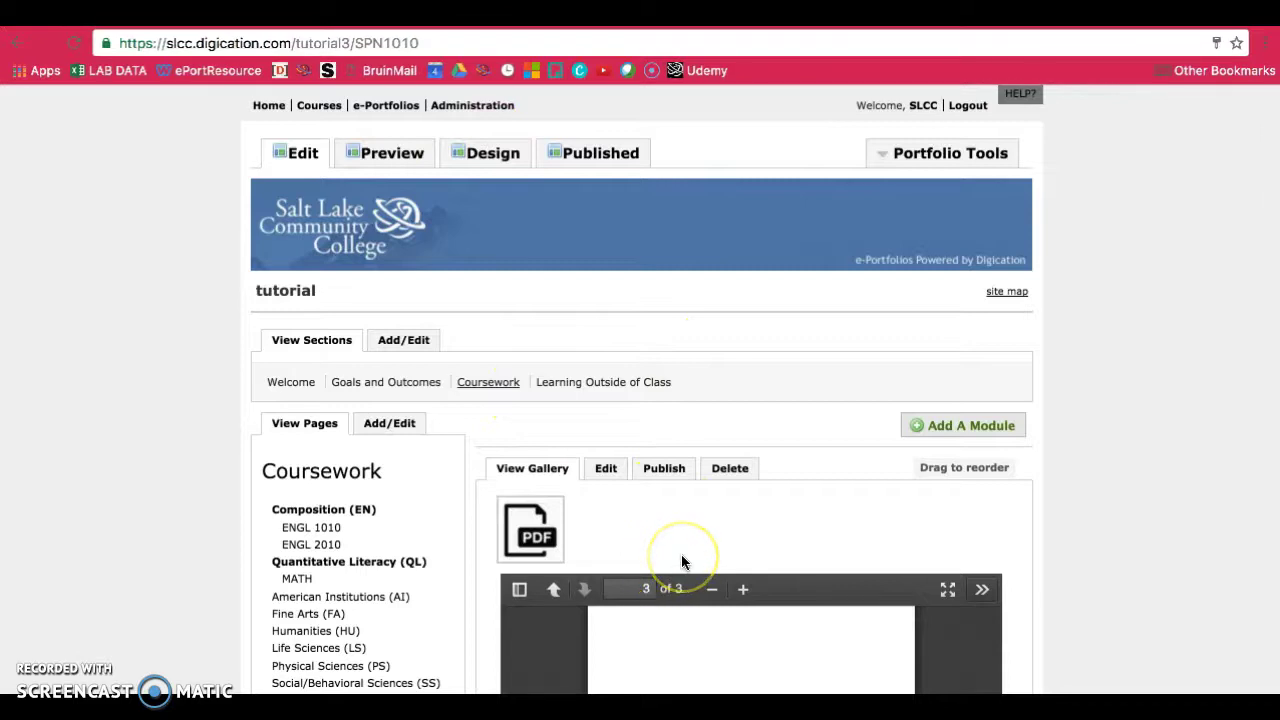
Browse the Published view of the SPN 1010 page with its PDF gallery, then return to Edit.
left_click(601, 153)
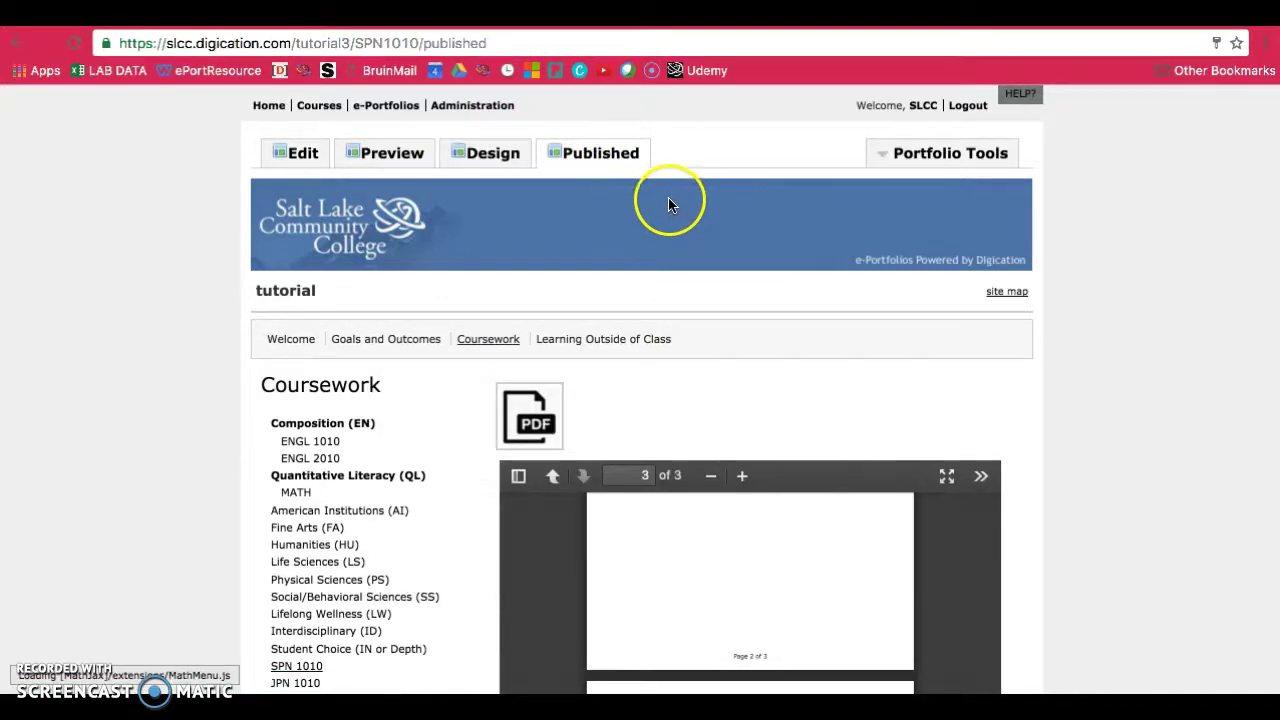
scroll(948, 363, "down", 5)
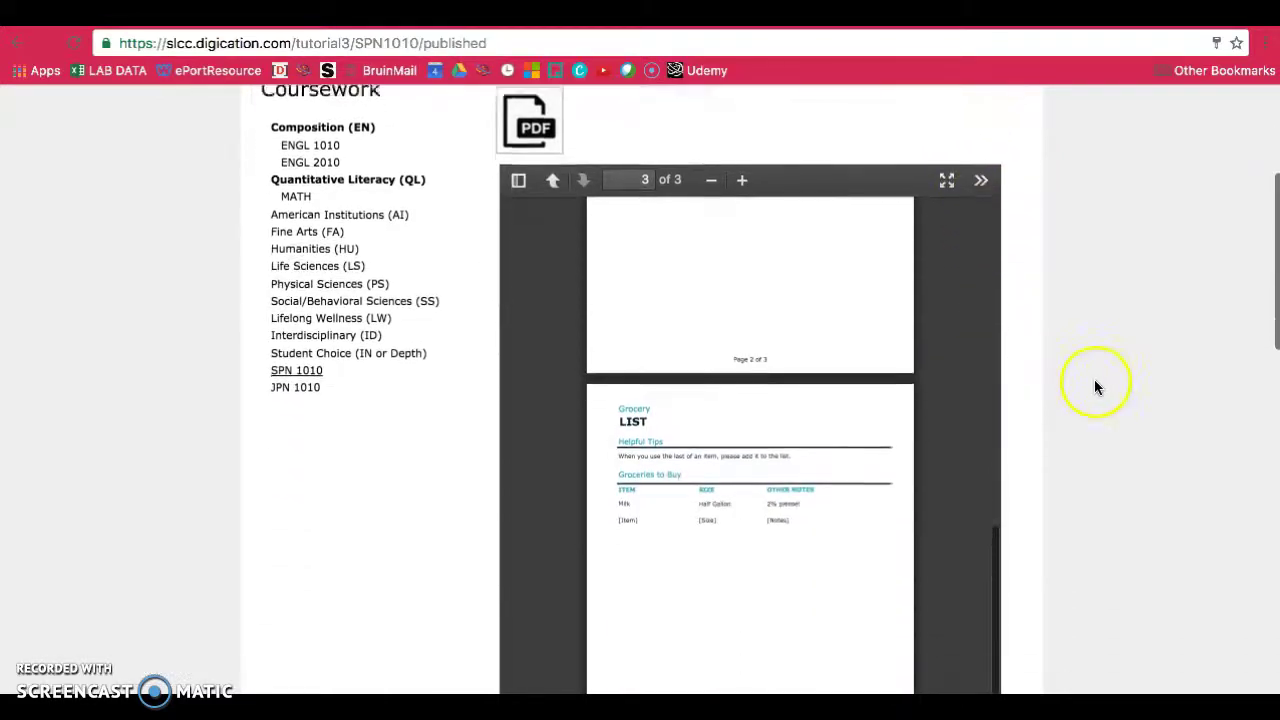
scroll(1095, 387, "up", 6)
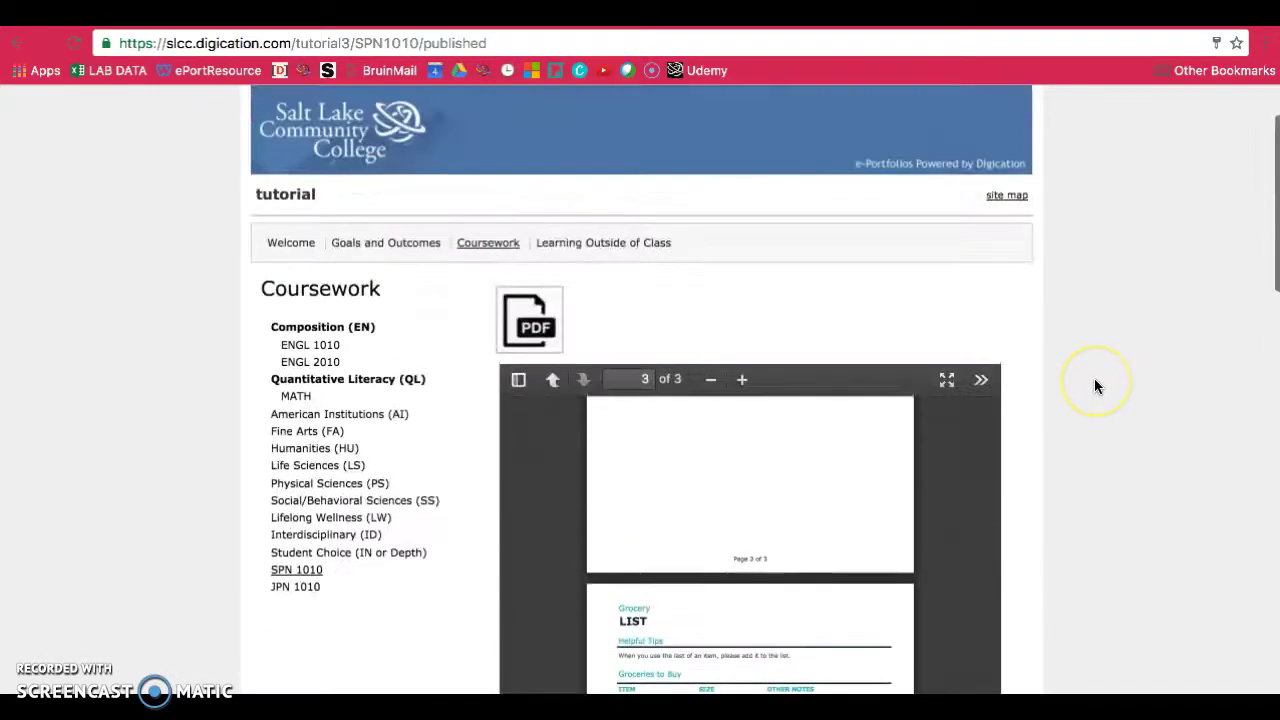
scroll(1094, 380, "up", 1)
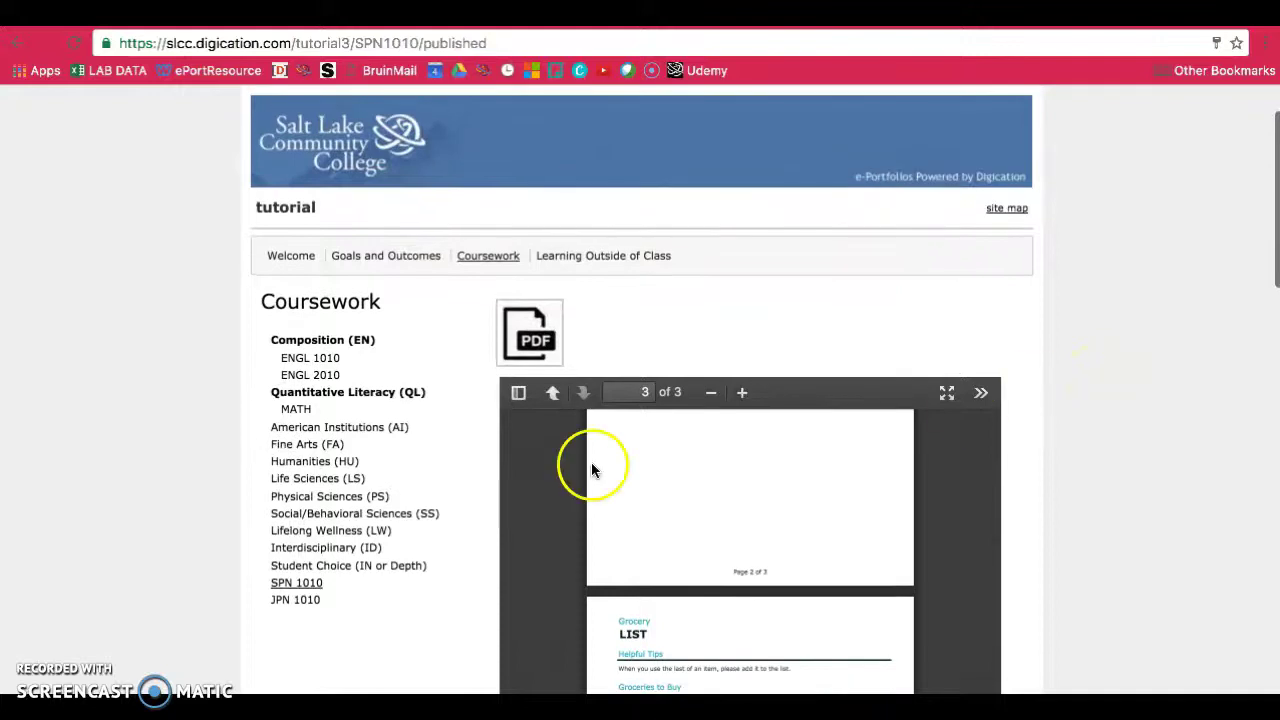
scroll(769, 325, "up", 1)
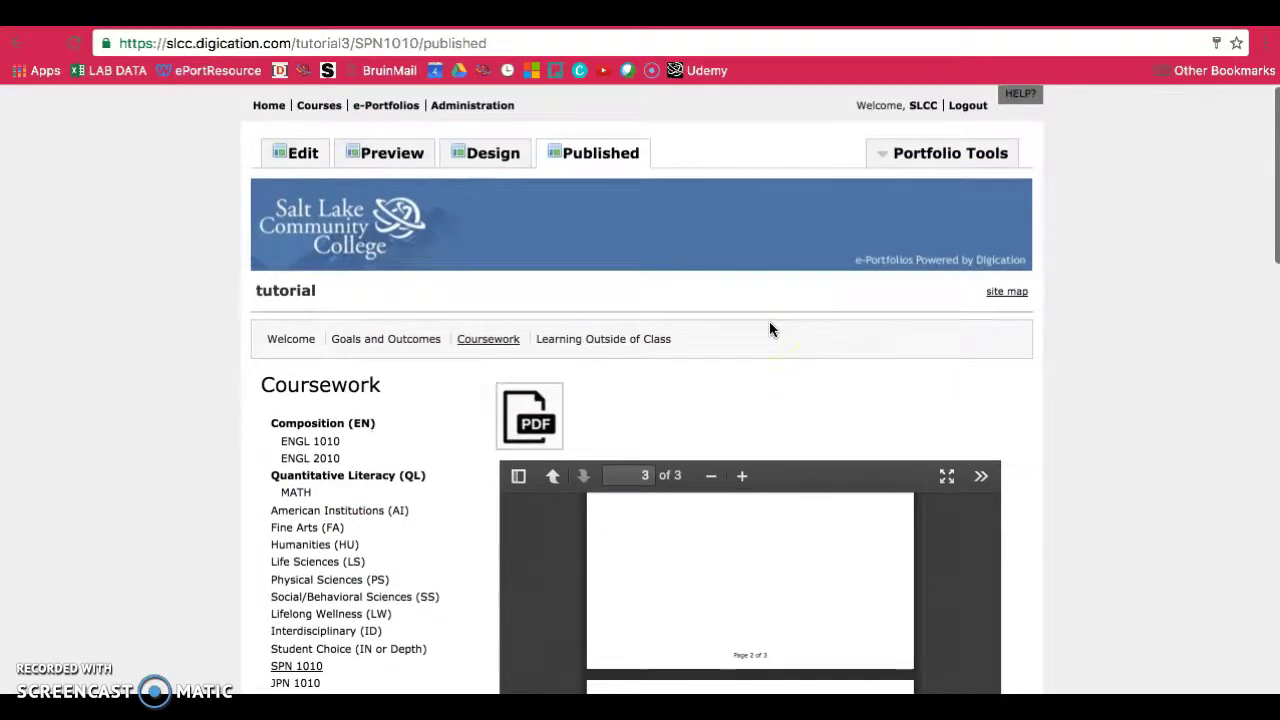
scroll(769, 326, "down", 1)
left_click(295, 134)
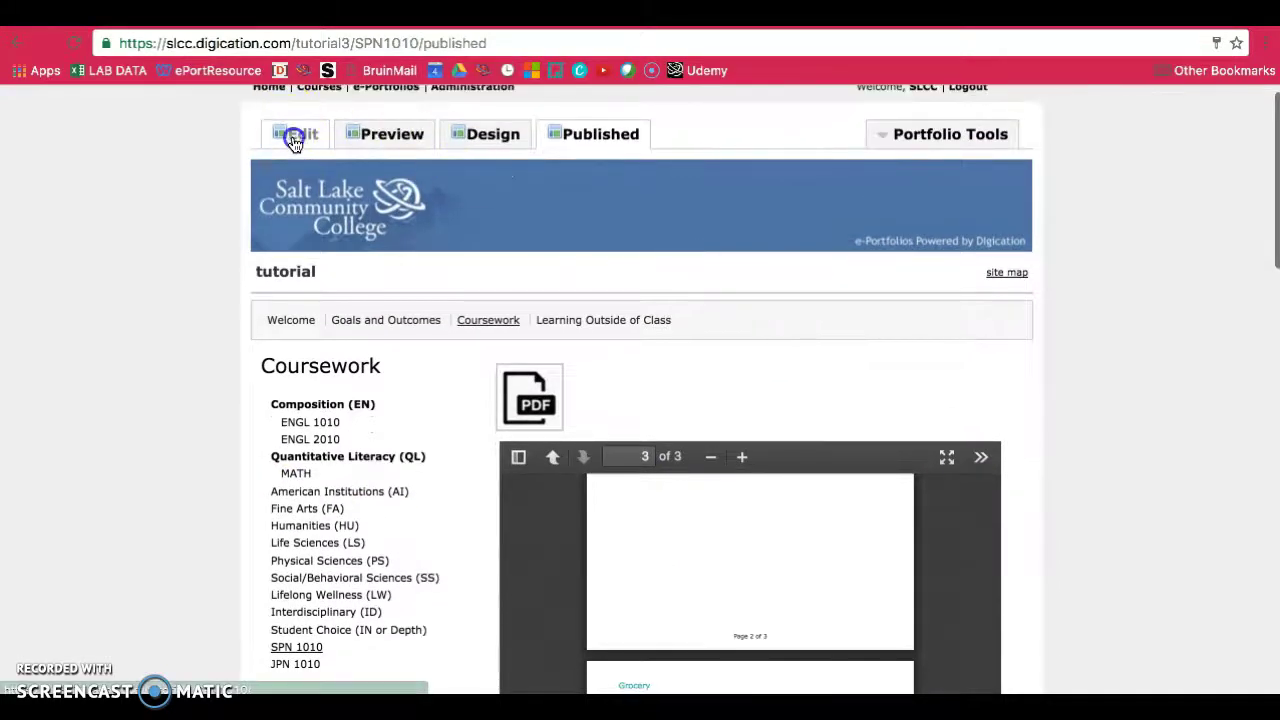
Open the Signature Assignment module for editing with the caret below its heading.
scroll(963, 486, "down", 10)
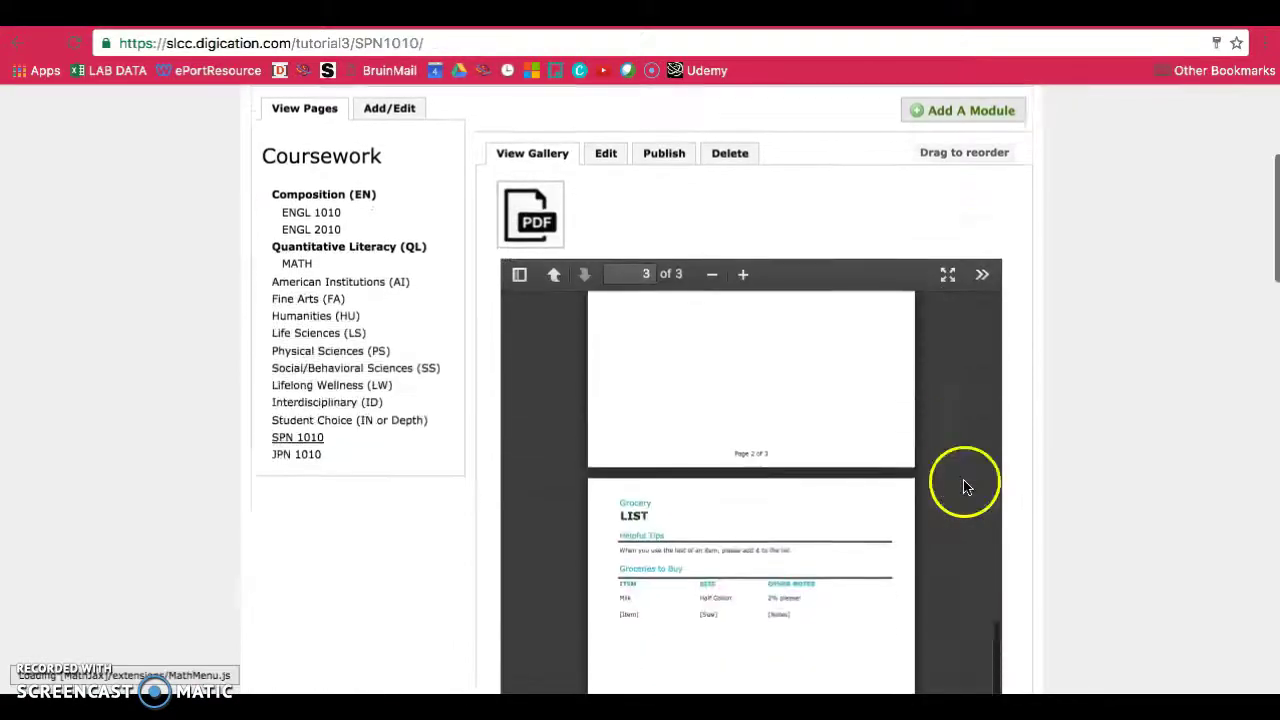
scroll(952, 479, "down", 15)
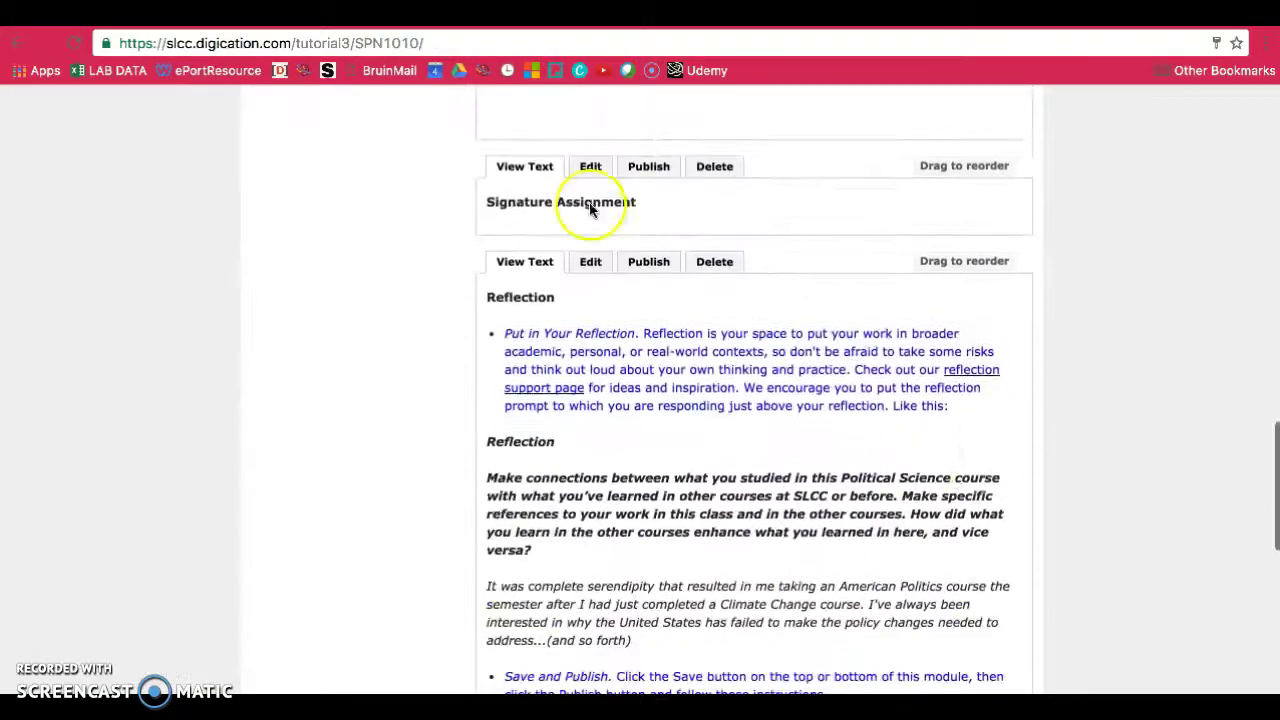
left_click(601, 172)
left_click(689, 404)
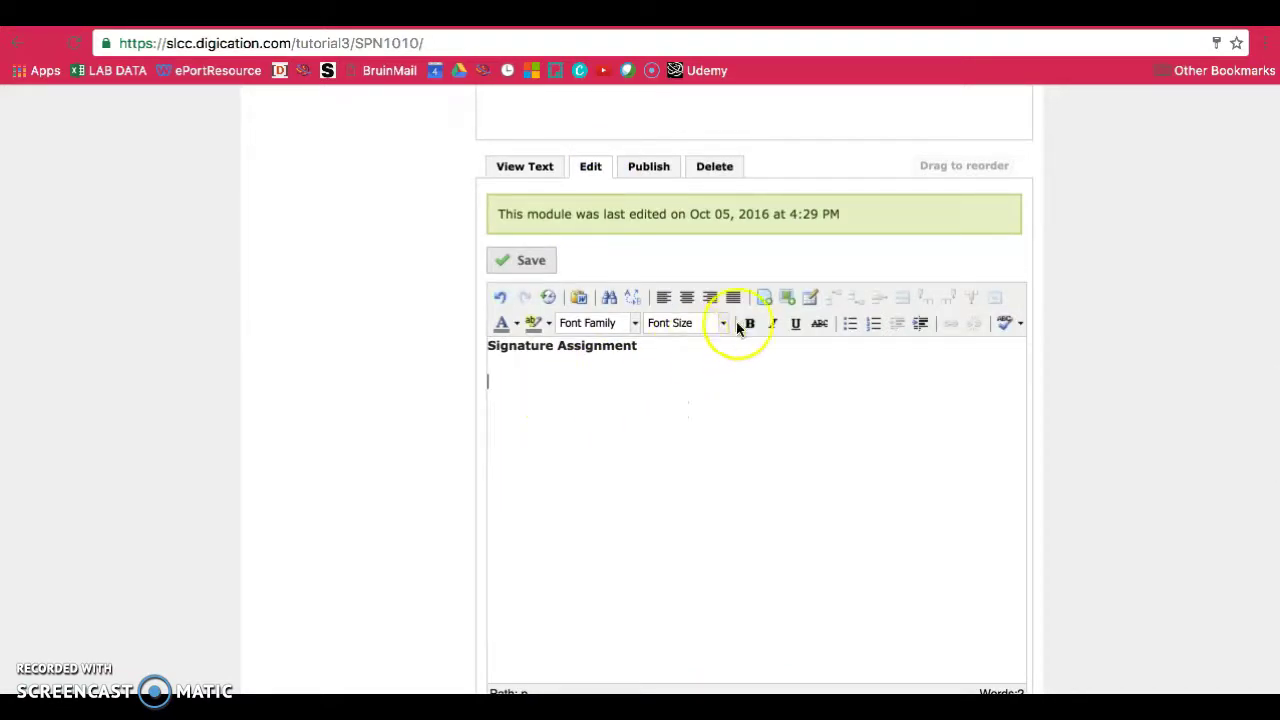
Upload Household Organizer1.pdf and insert it as a linked file under the heading.
left_click(764, 298)
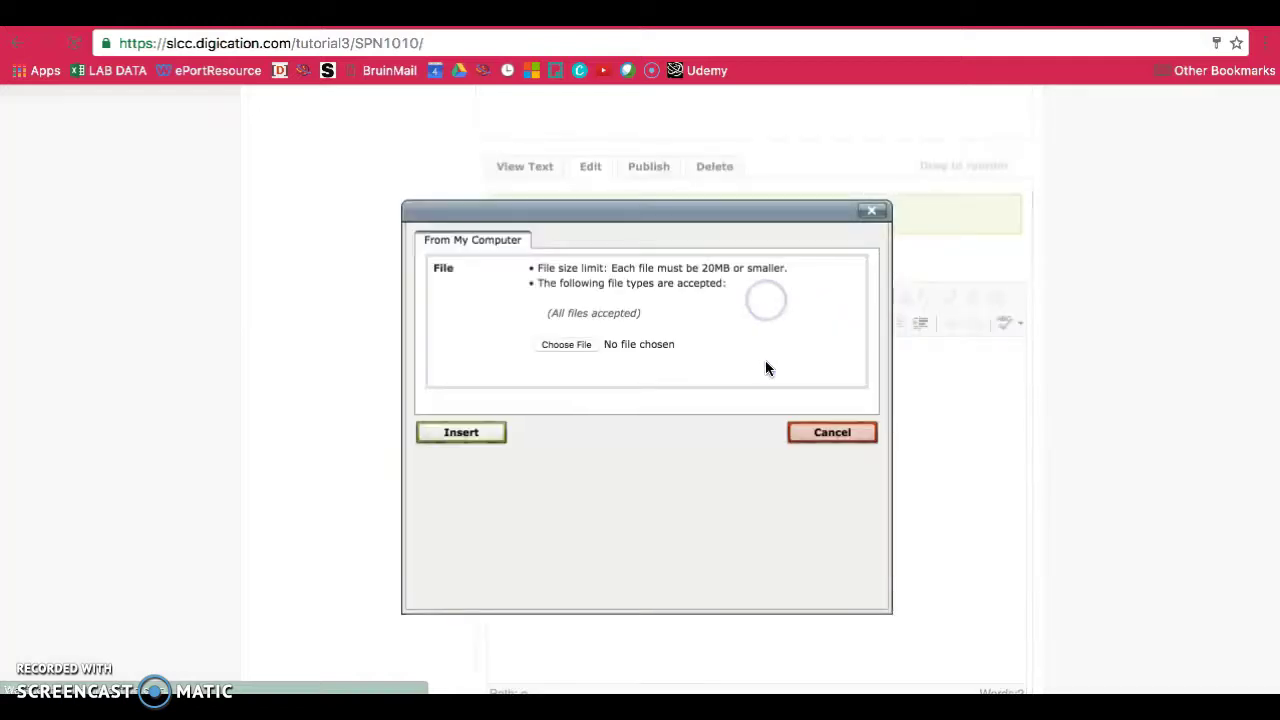
left_click(870, 211)
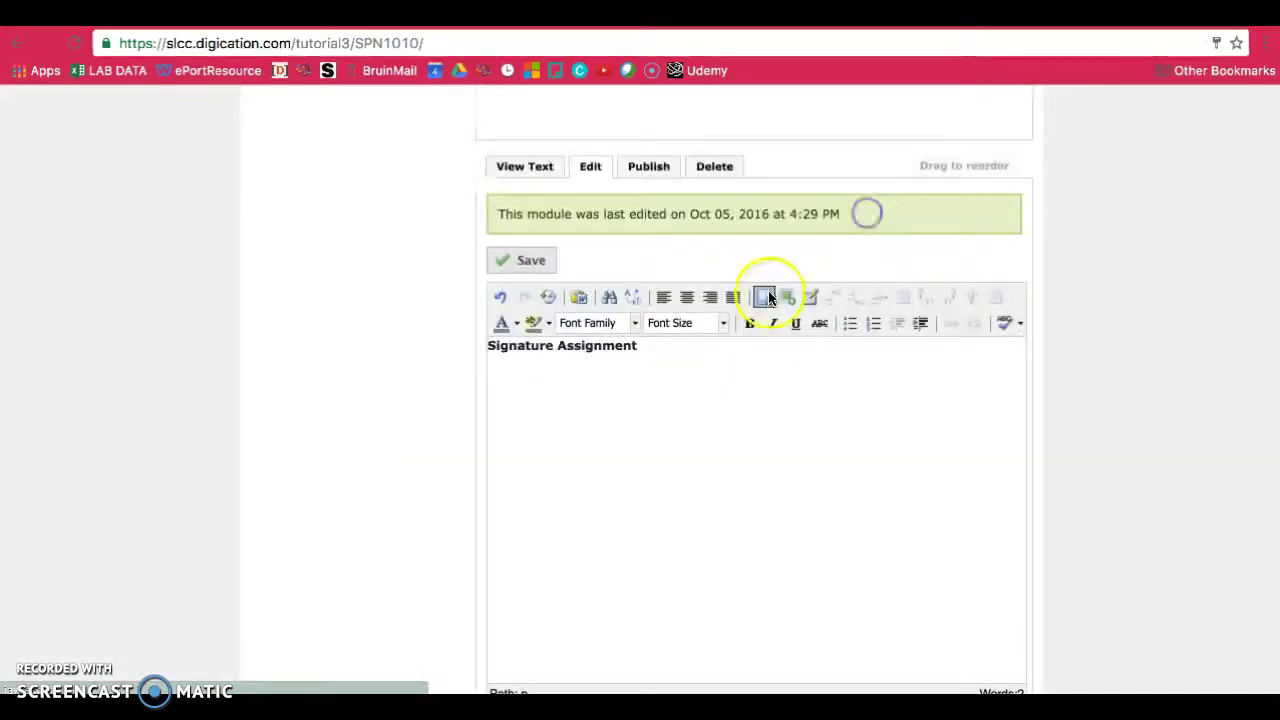
left_click(761, 299)
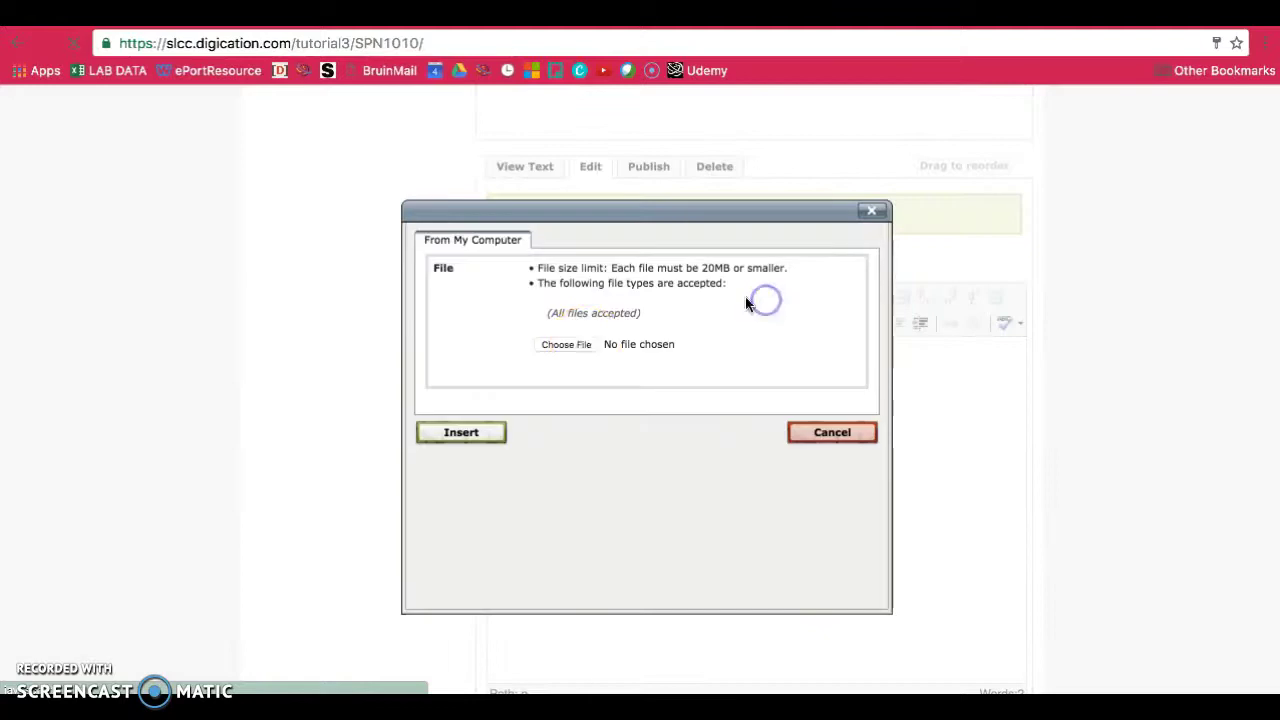
left_click(567, 345)
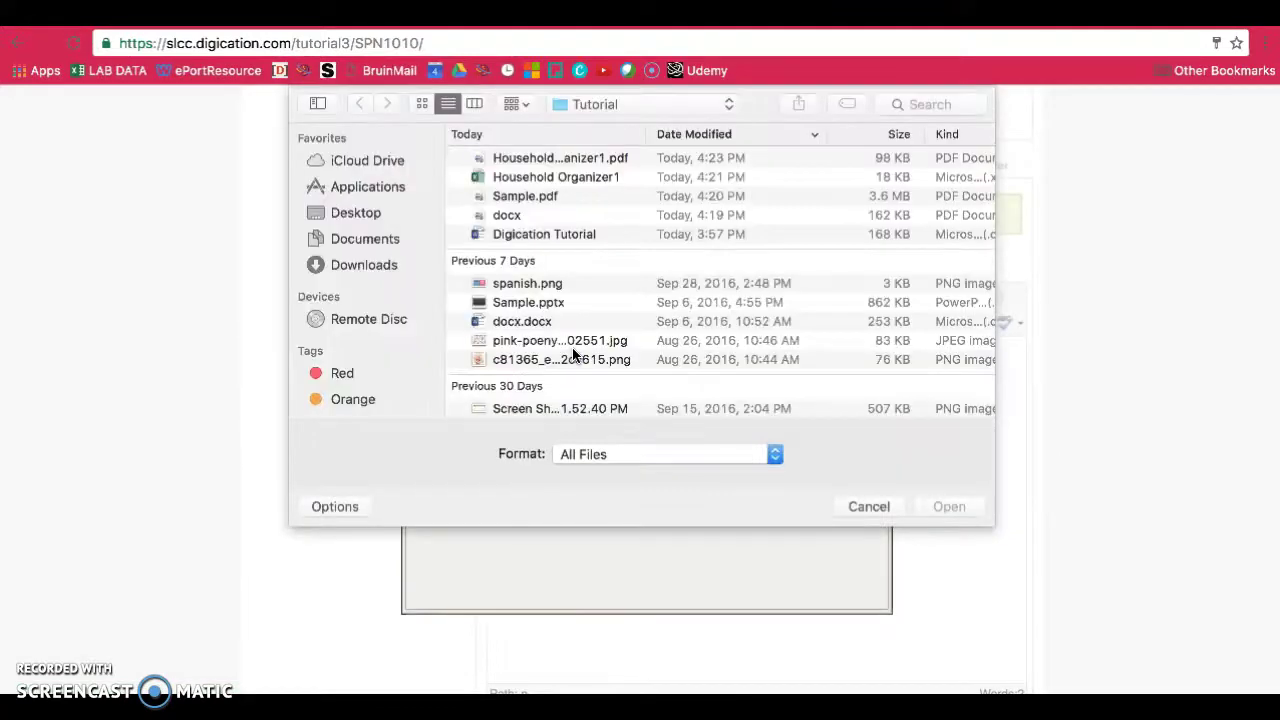
left_click(612, 160)
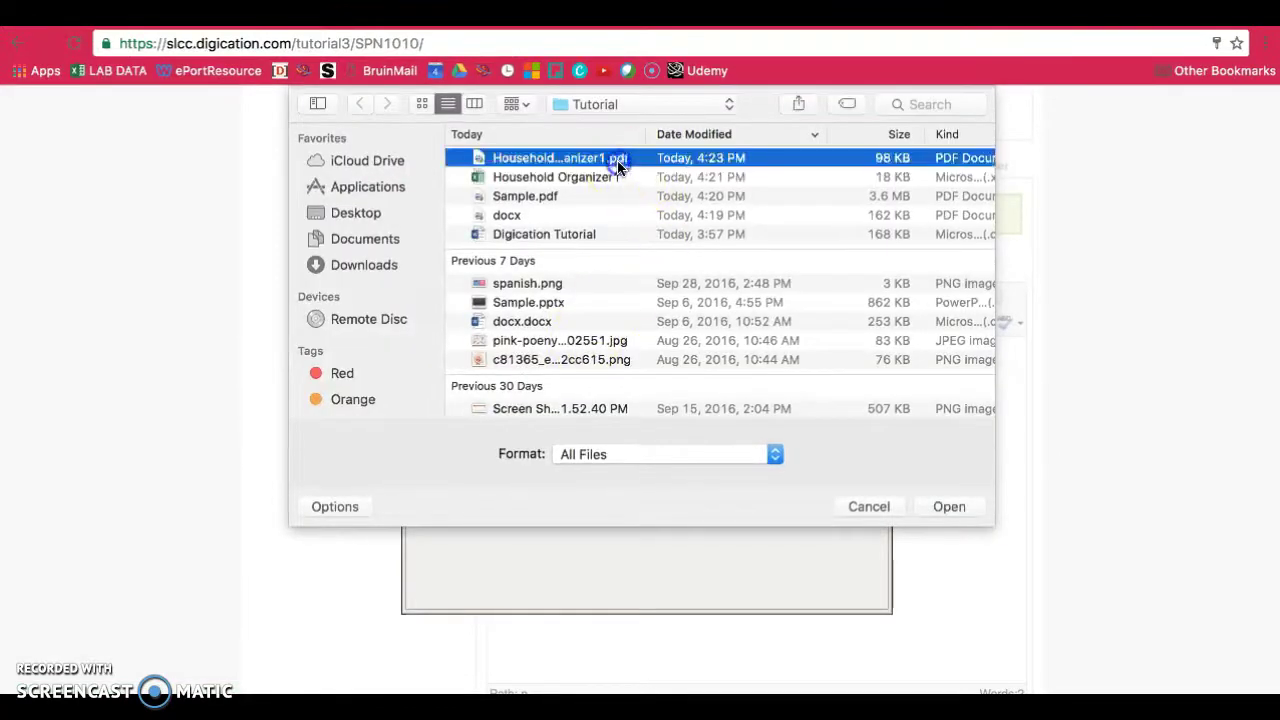
left_click(945, 506)
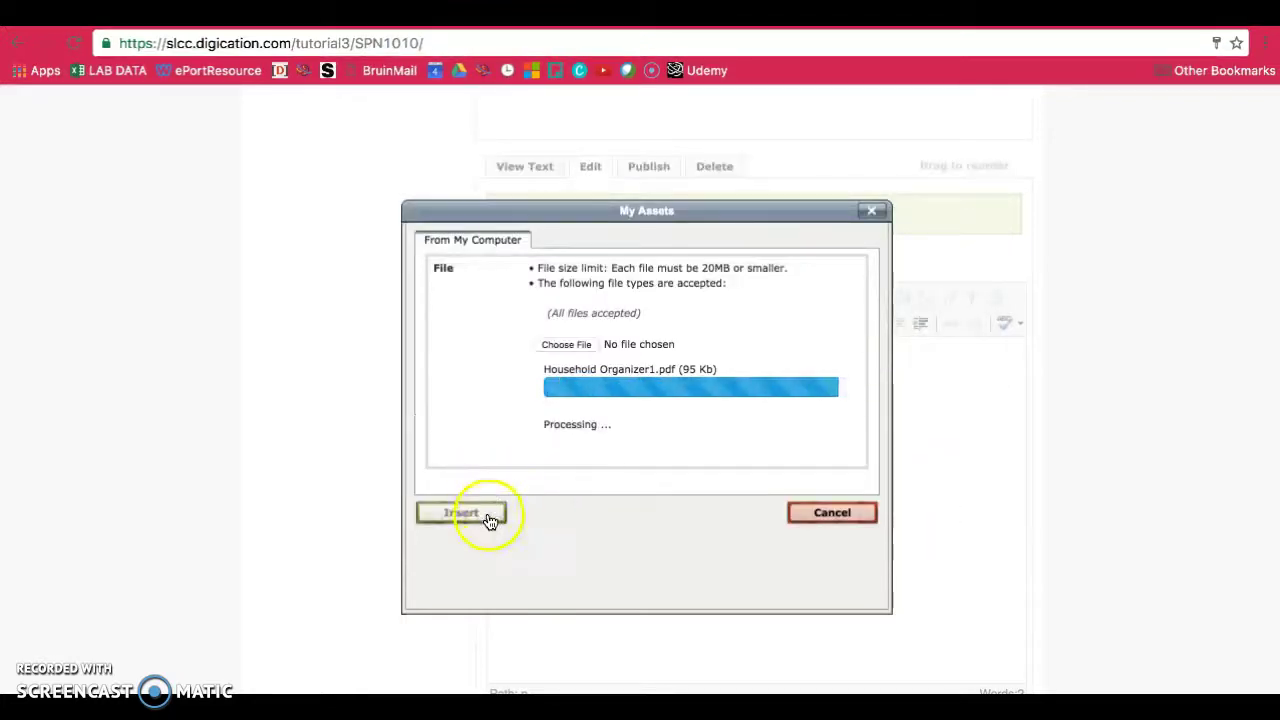
left_click(481, 462)
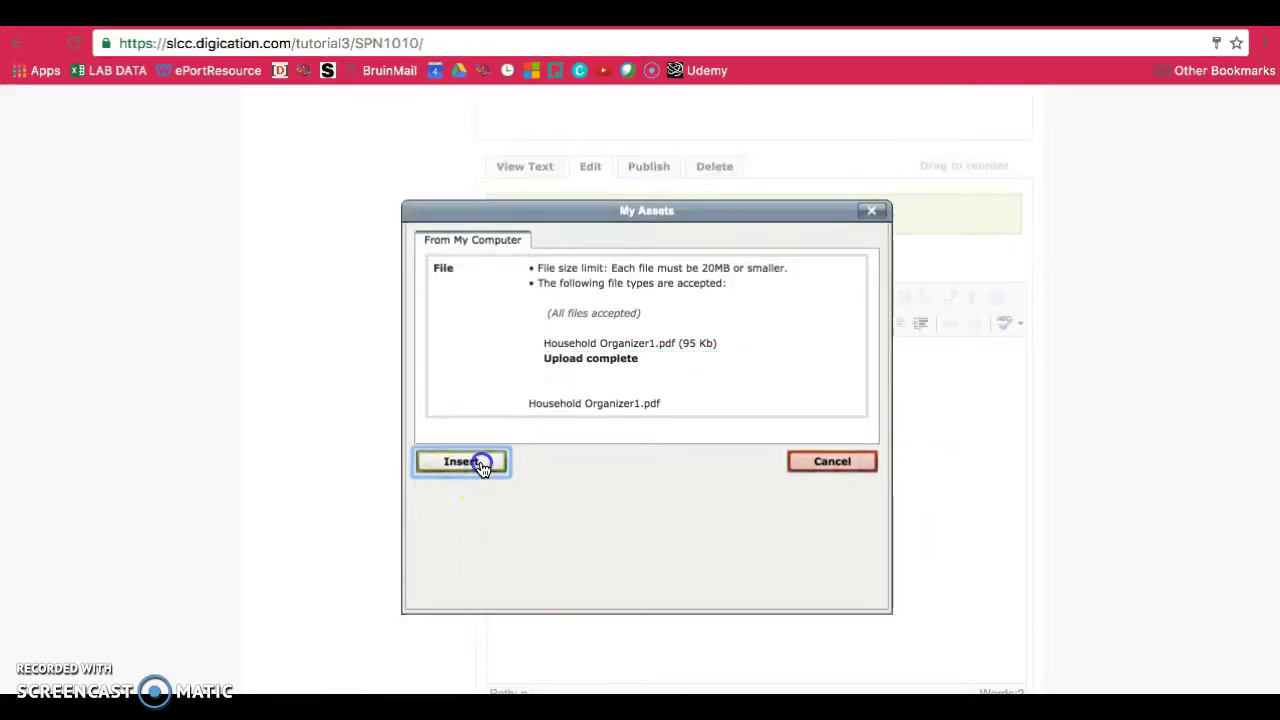
left_click(665, 404)
left_click_drag(660, 379, 436, 383)
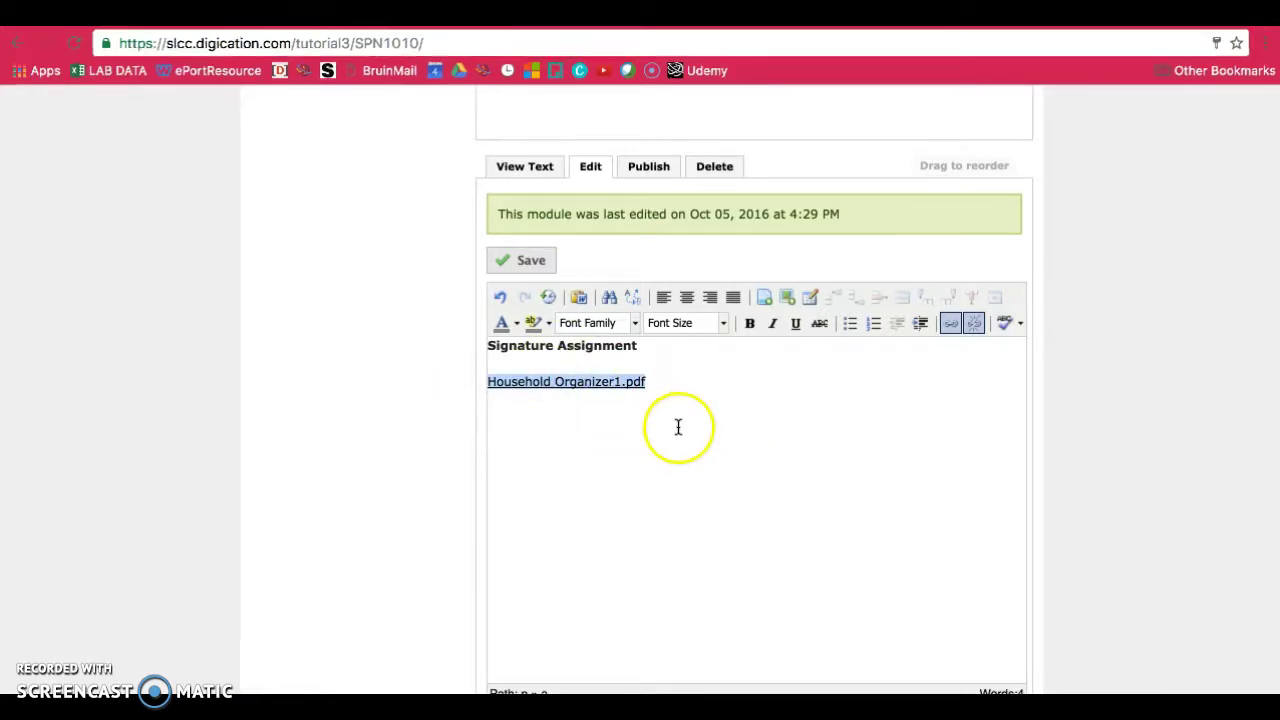
Write 'Click here to look at my Household Organizer Project.' on a new line below the link.
left_click(665, 387)
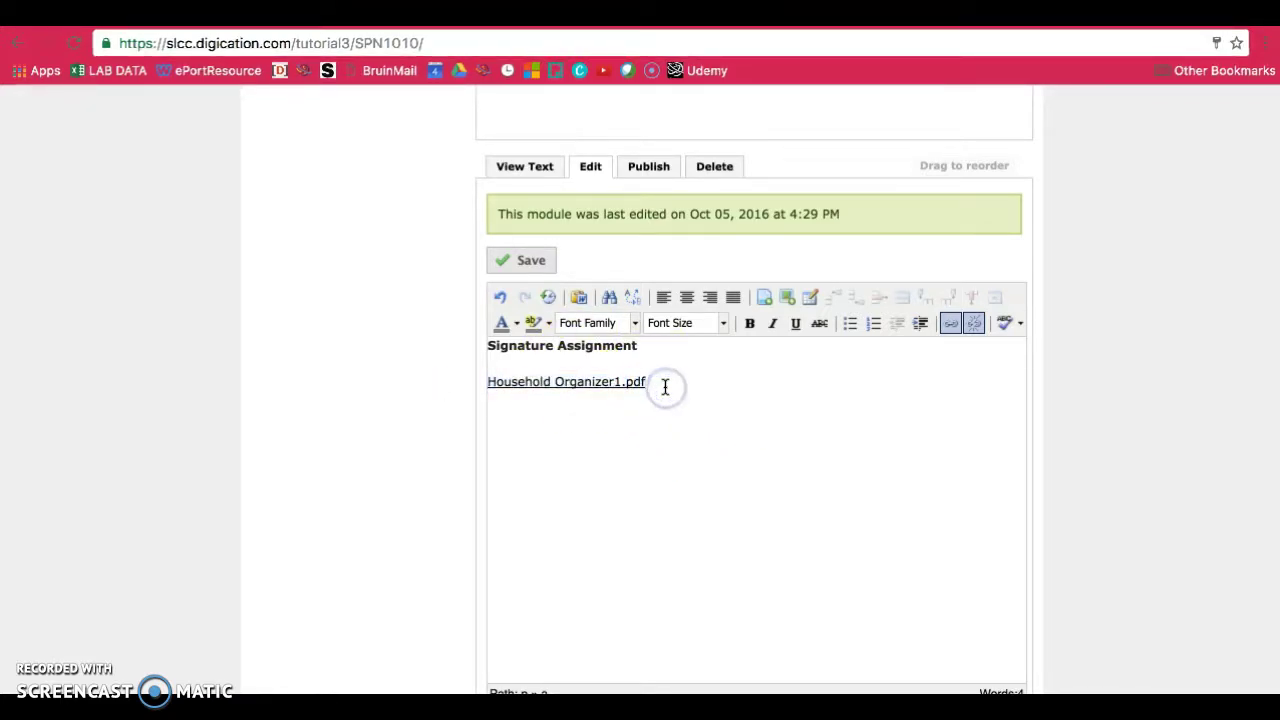
key("Return")
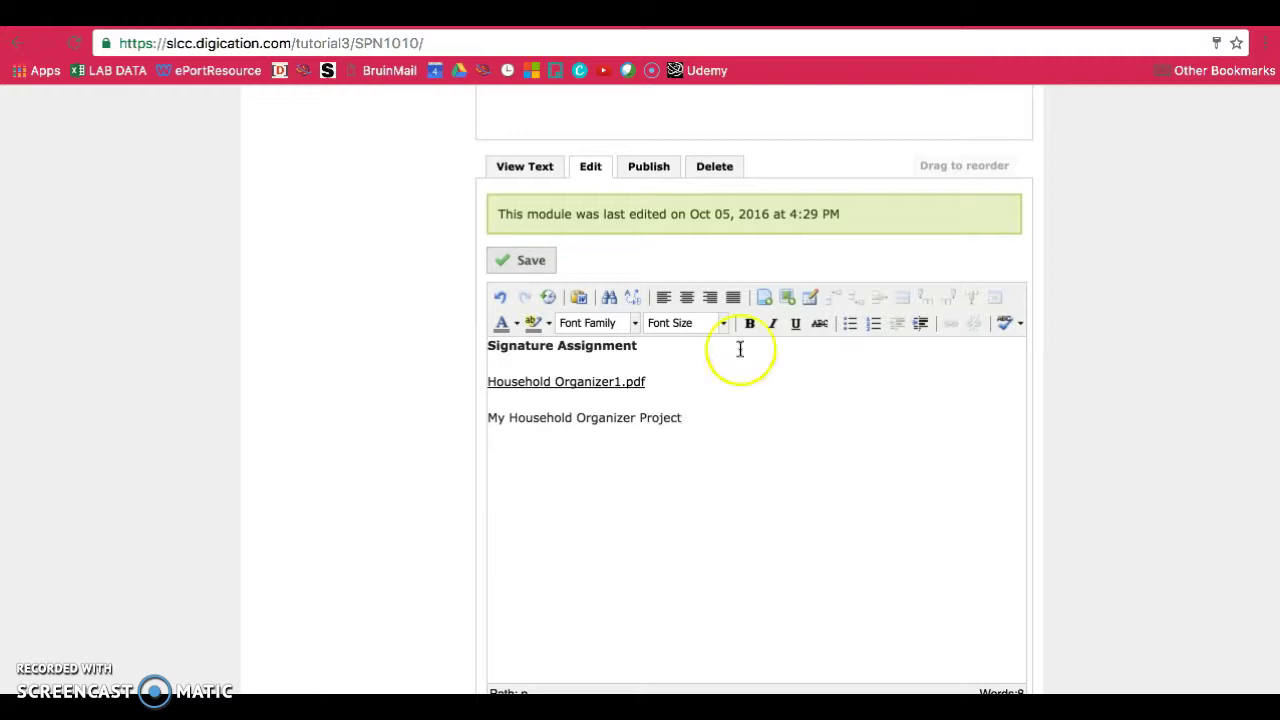
left_click(489, 417)
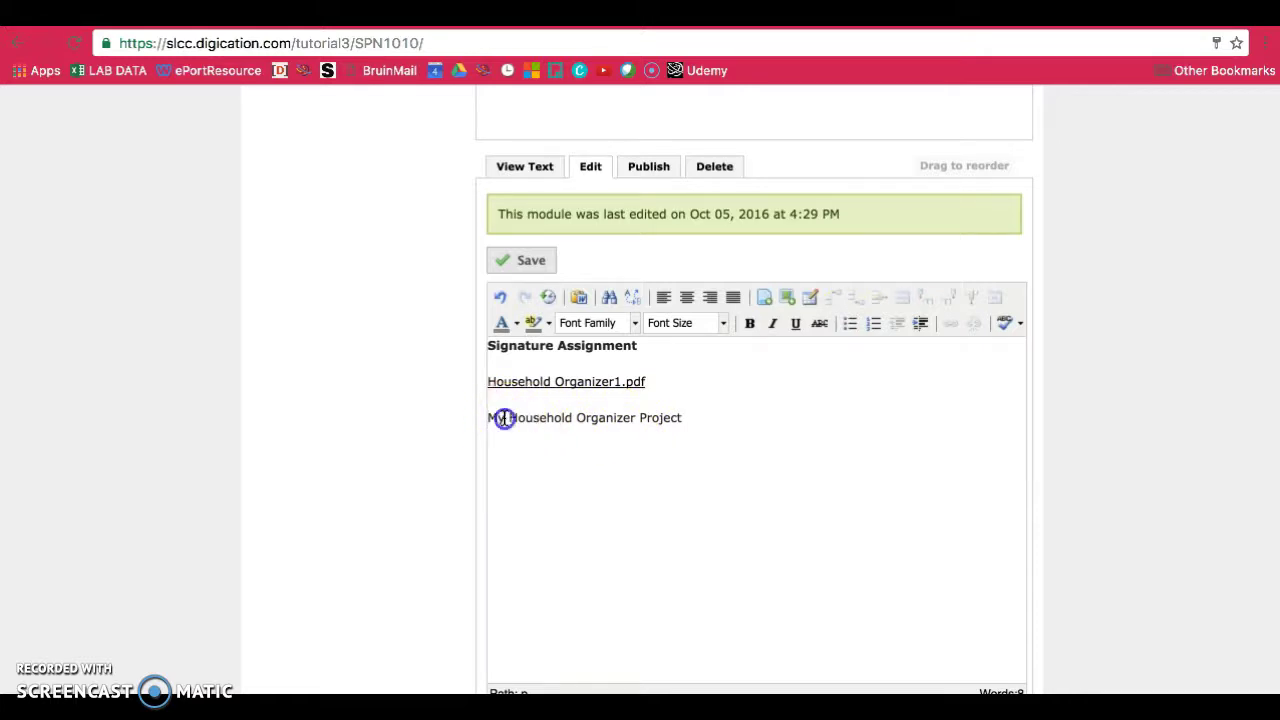
key("BackSpace")
type("CLi")
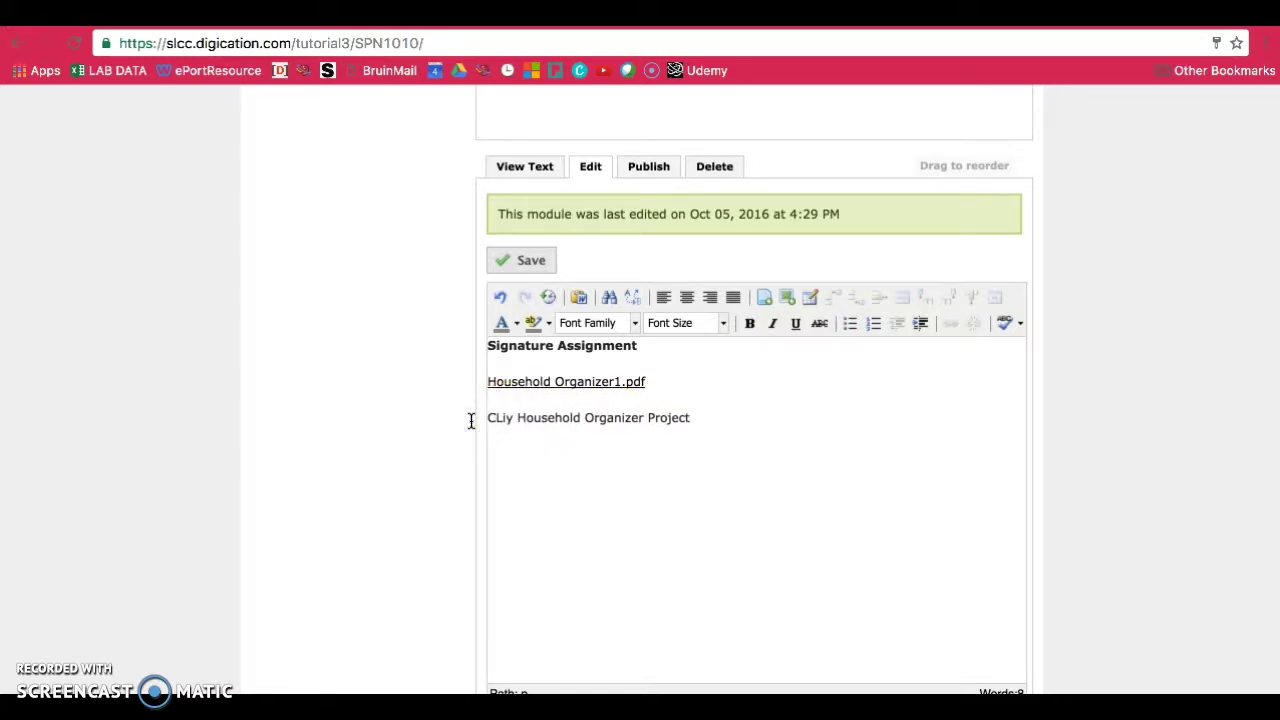
key("BackSpace")
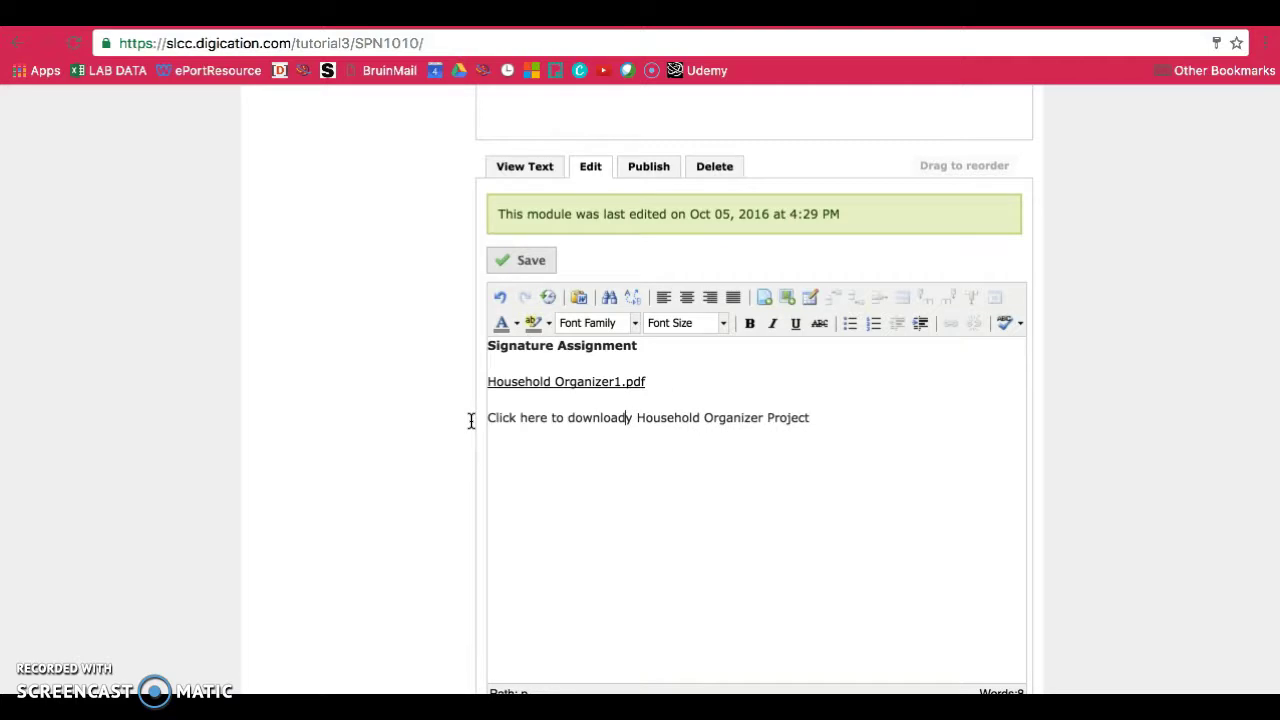
left_click(839, 410)
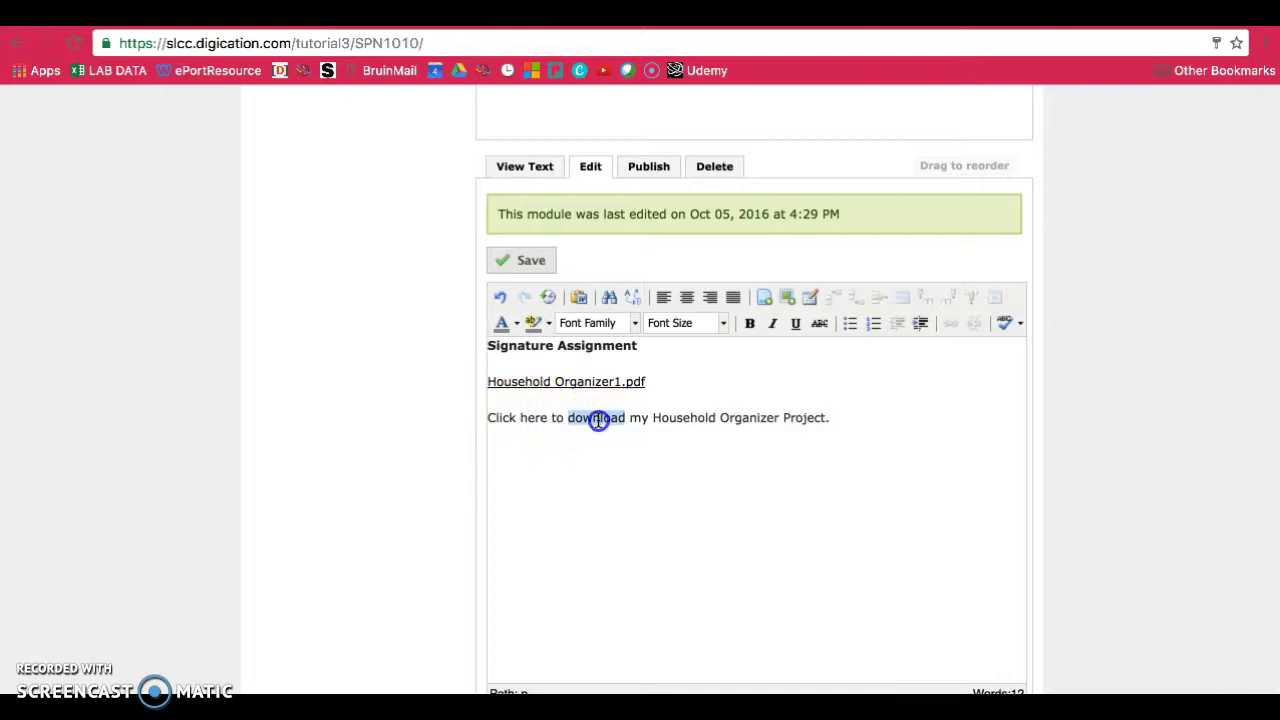
key("BackSpace")
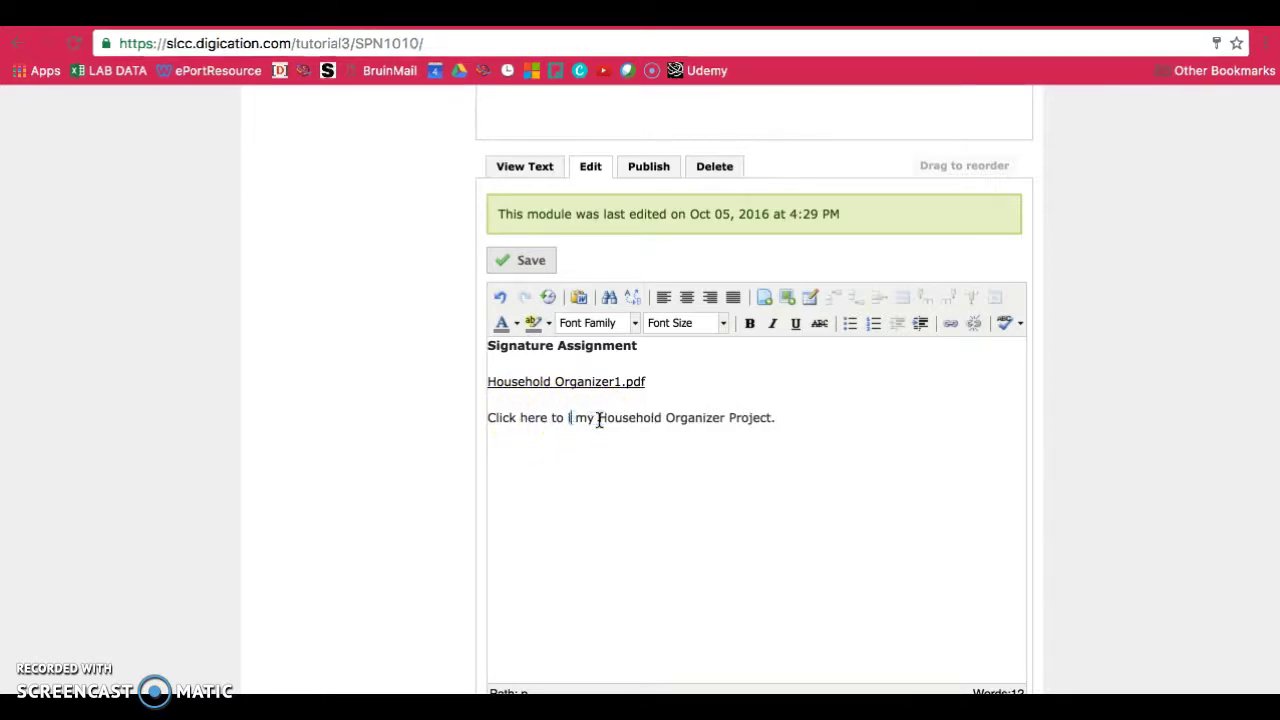
type("loo")
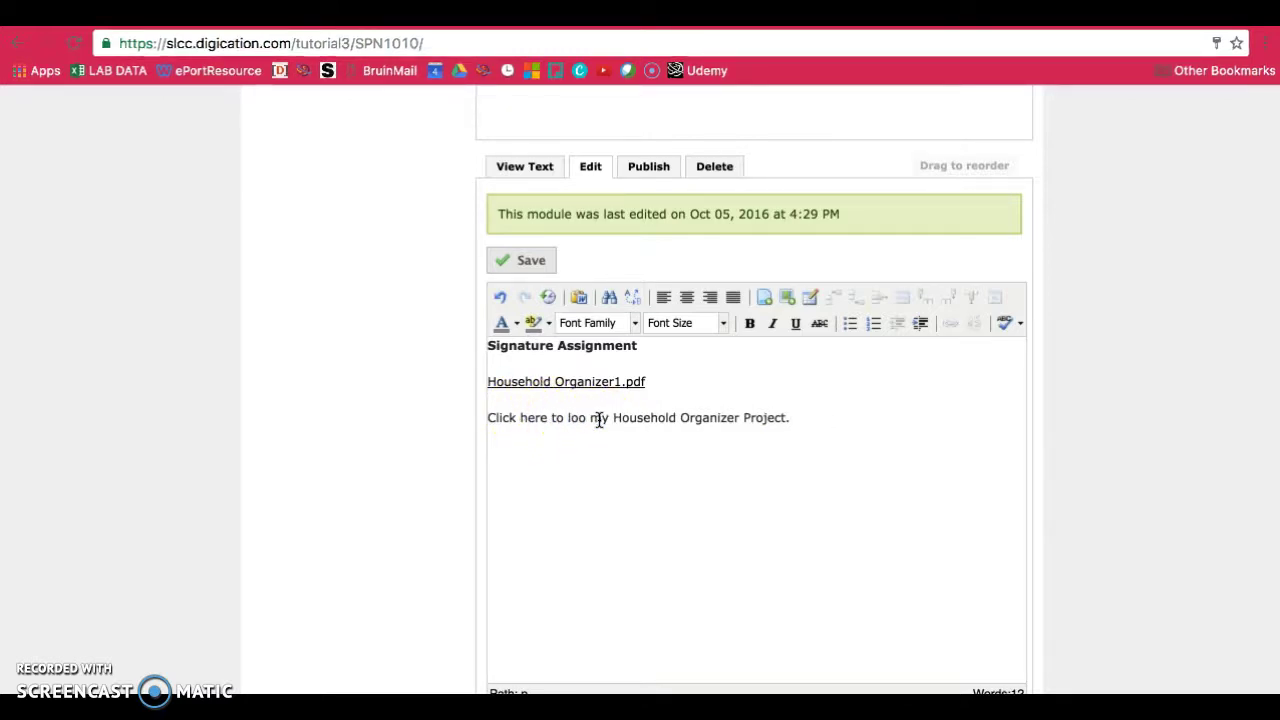
type("k at")
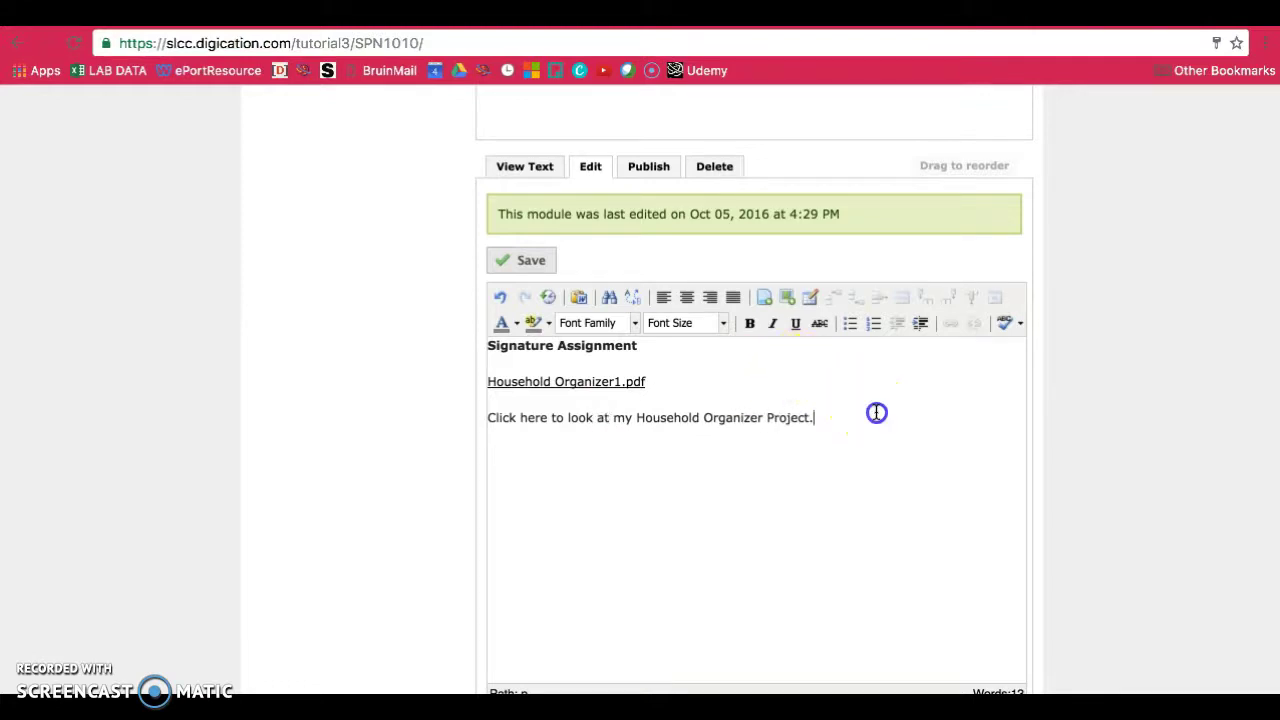
left_click_drag(538, 417, 960, 444)
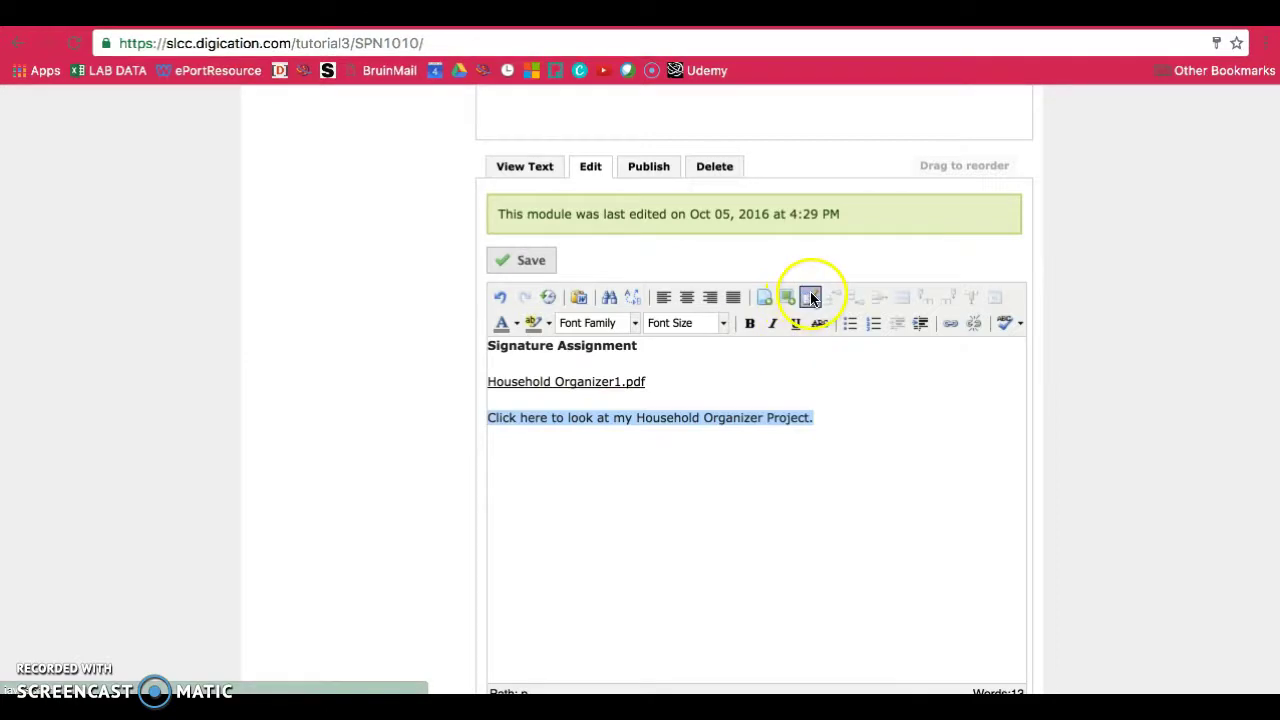
Link the 'Click here' sentence to a freshly uploaded Household Organizer1.pdf.
left_click(766, 298)
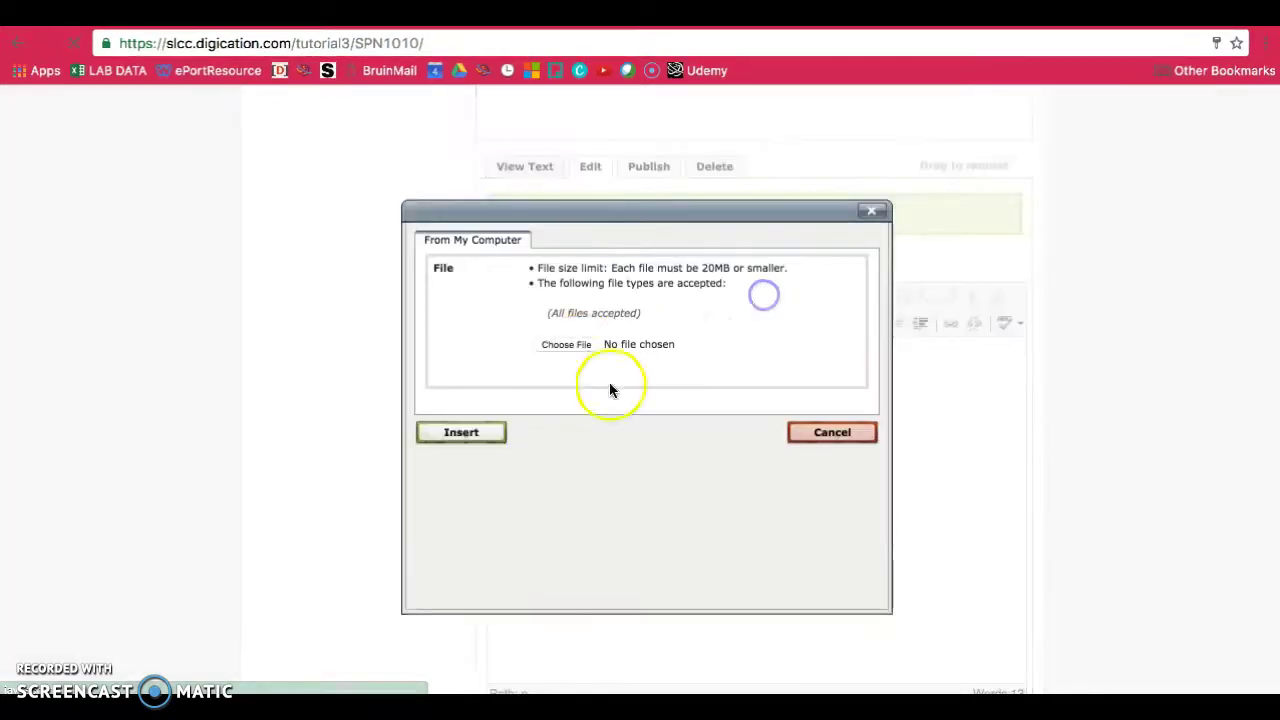
left_click(577, 346)
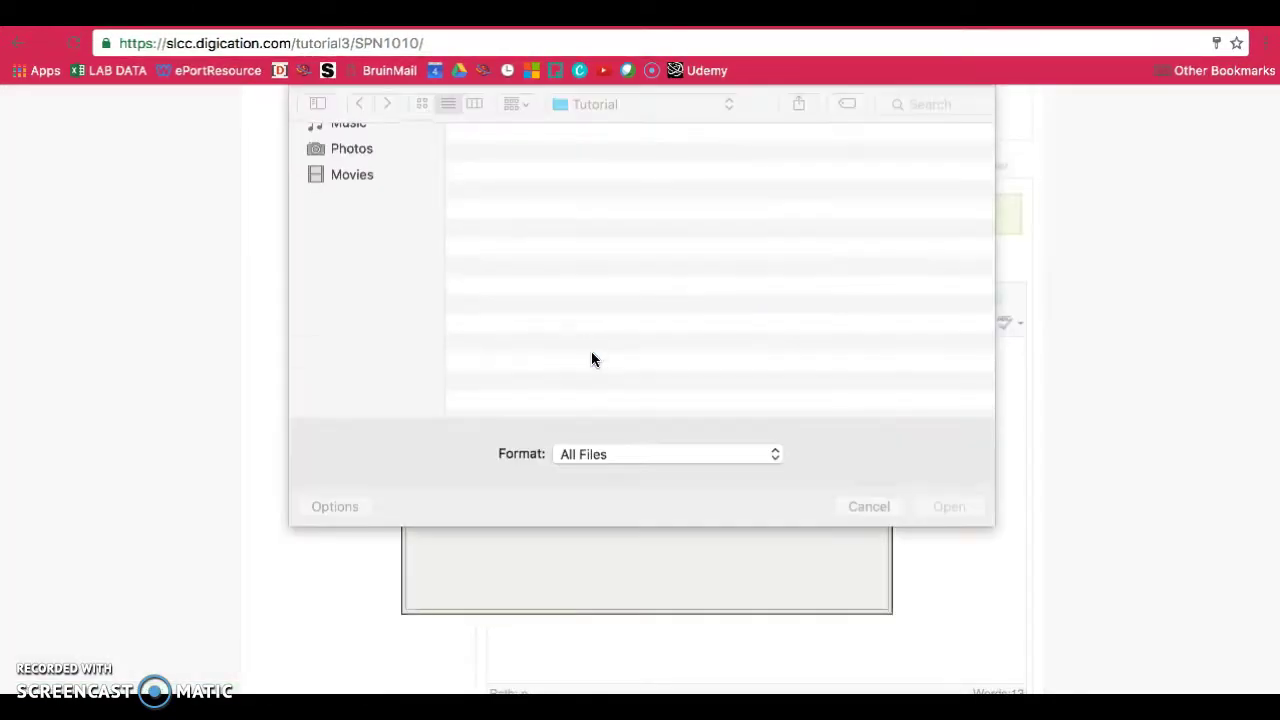
left_click(579, 158)
left_click(952, 507)
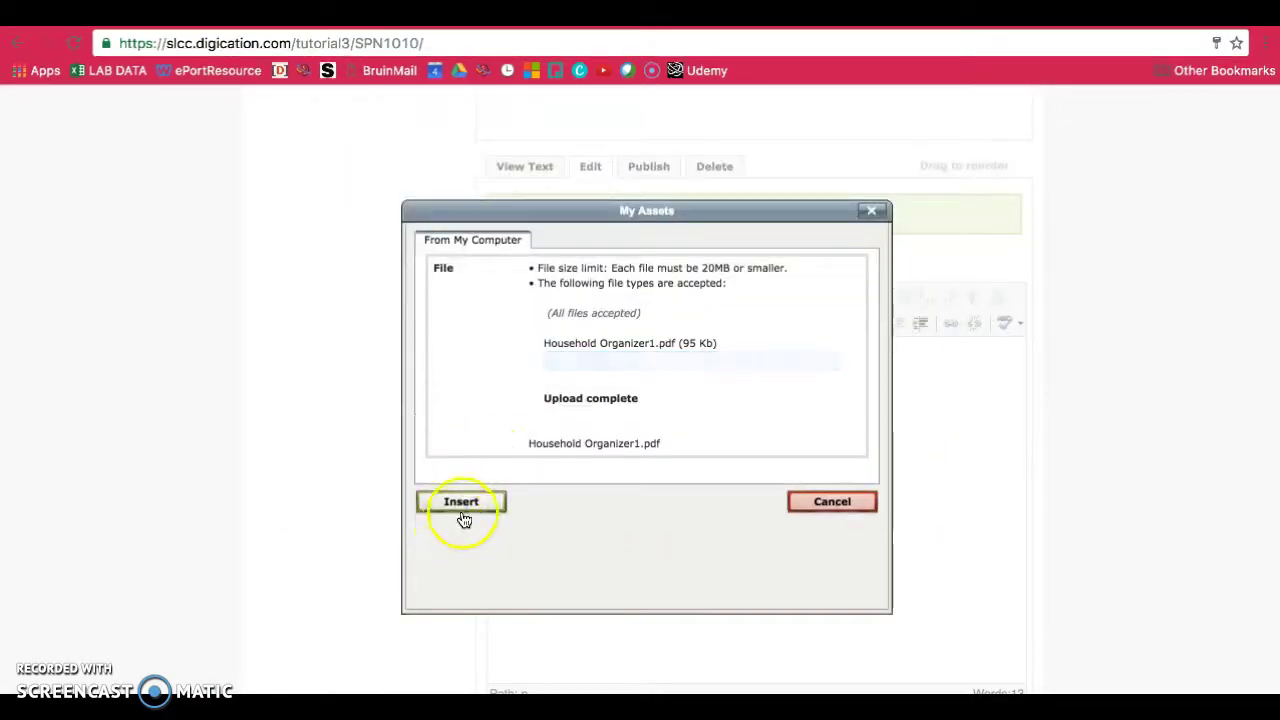
left_click(476, 465)
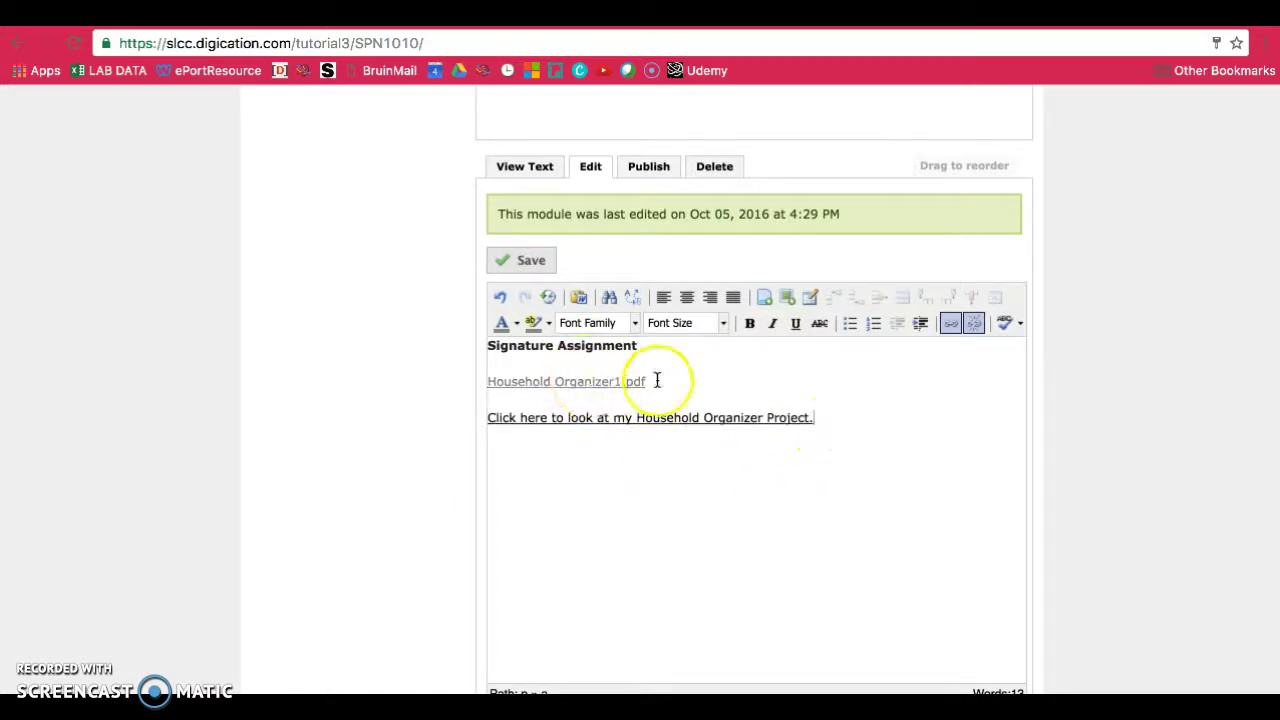
Make both link lines centered, bold and magenta.
left_click_drag(891, 414, 598, 414)
left_click_drag(489, 414, 465, 381)
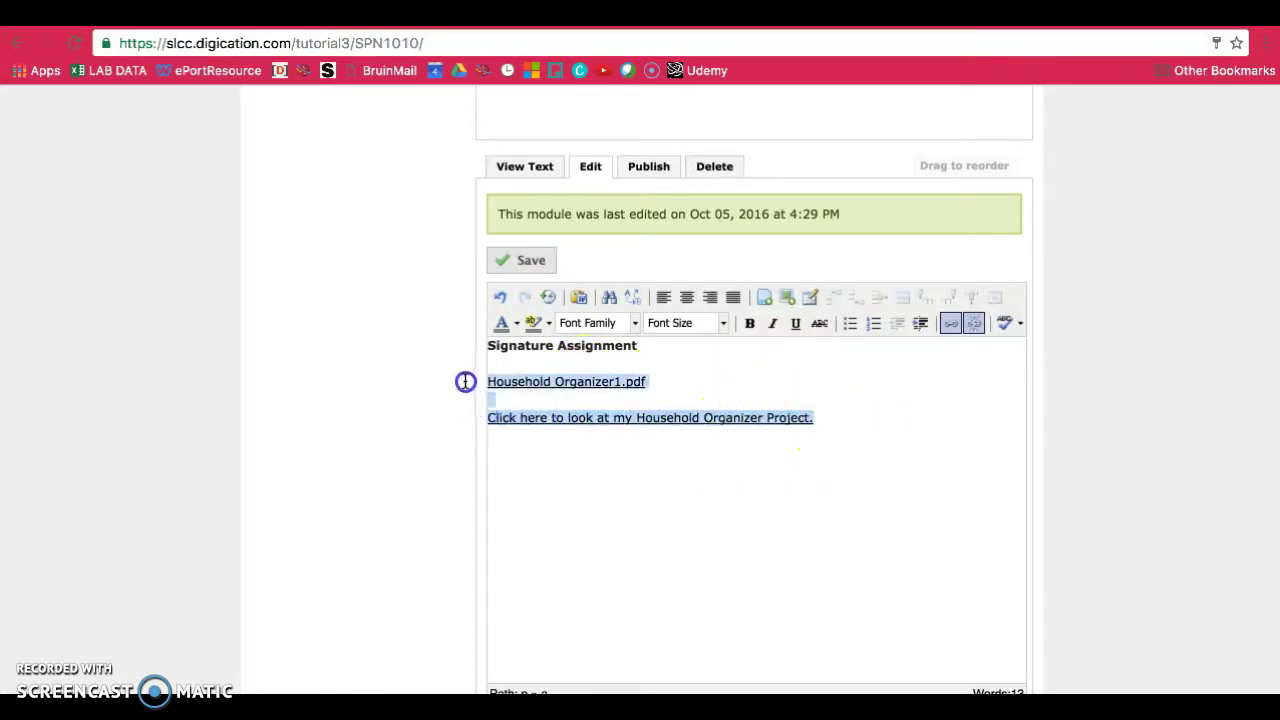
left_click(686, 300)
left_click(826, 511)
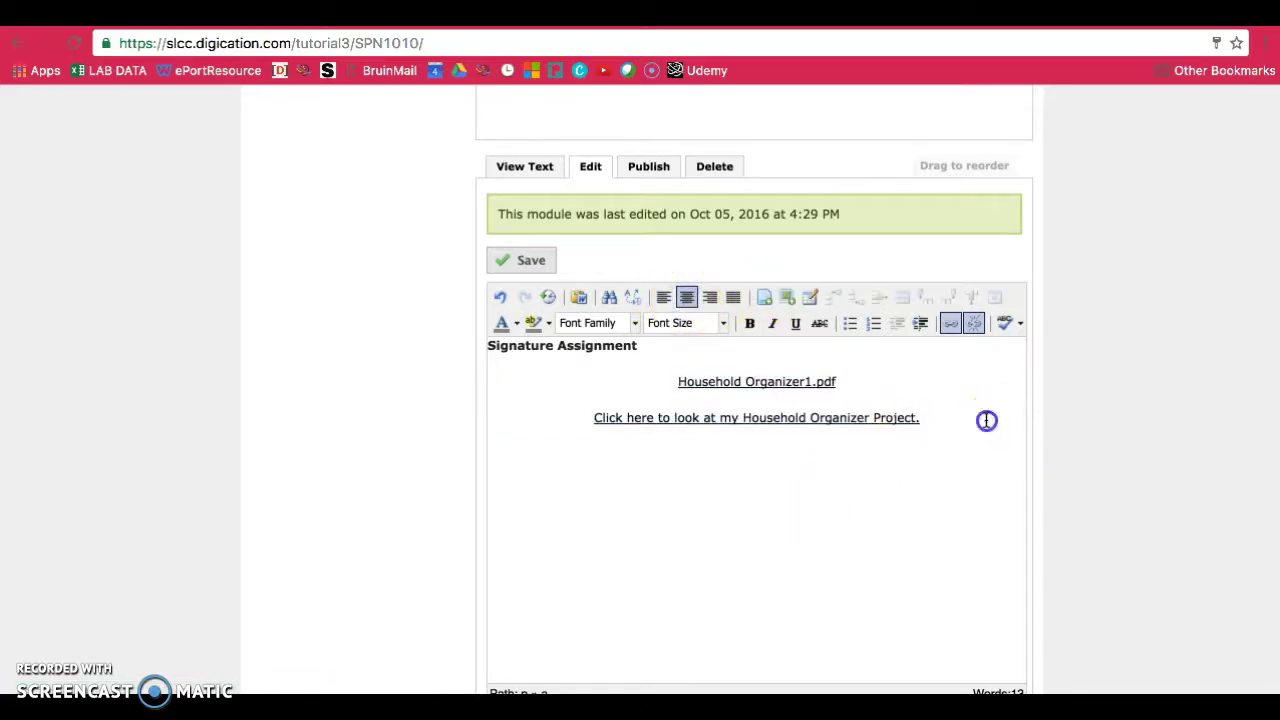
left_click_drag(986, 420, 482, 373)
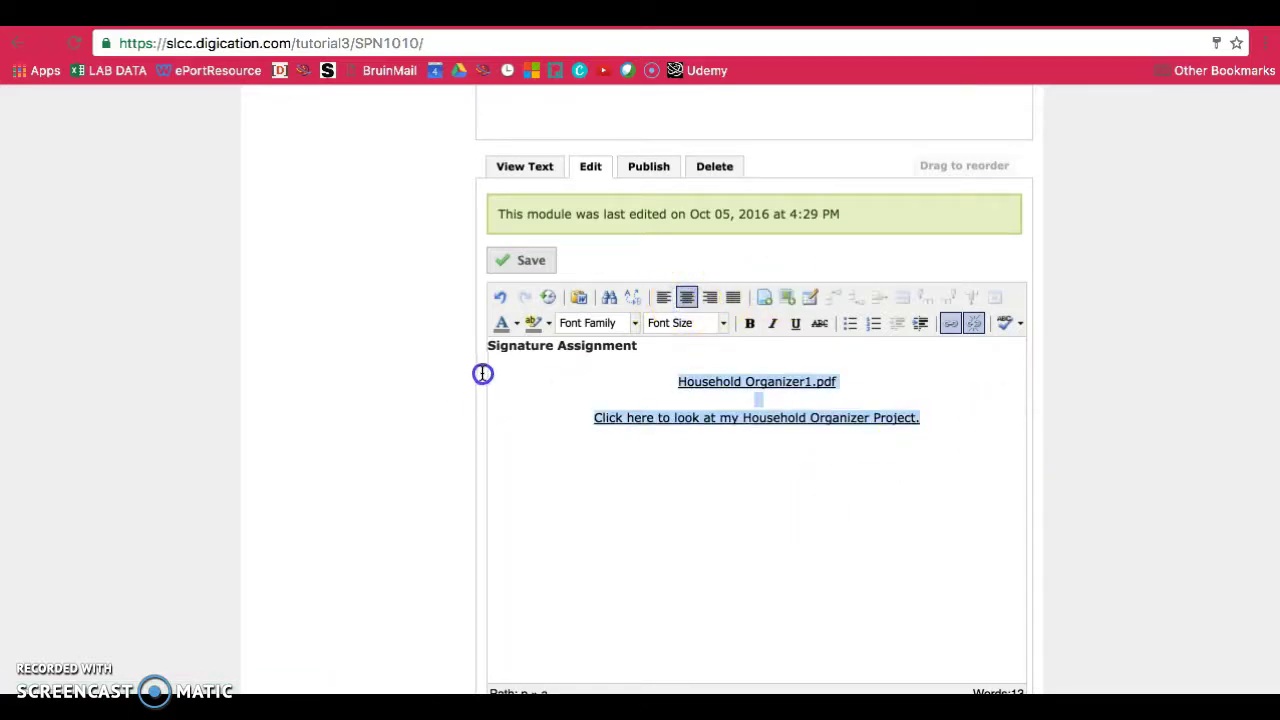
left_click(749, 325)
left_click(518, 328)
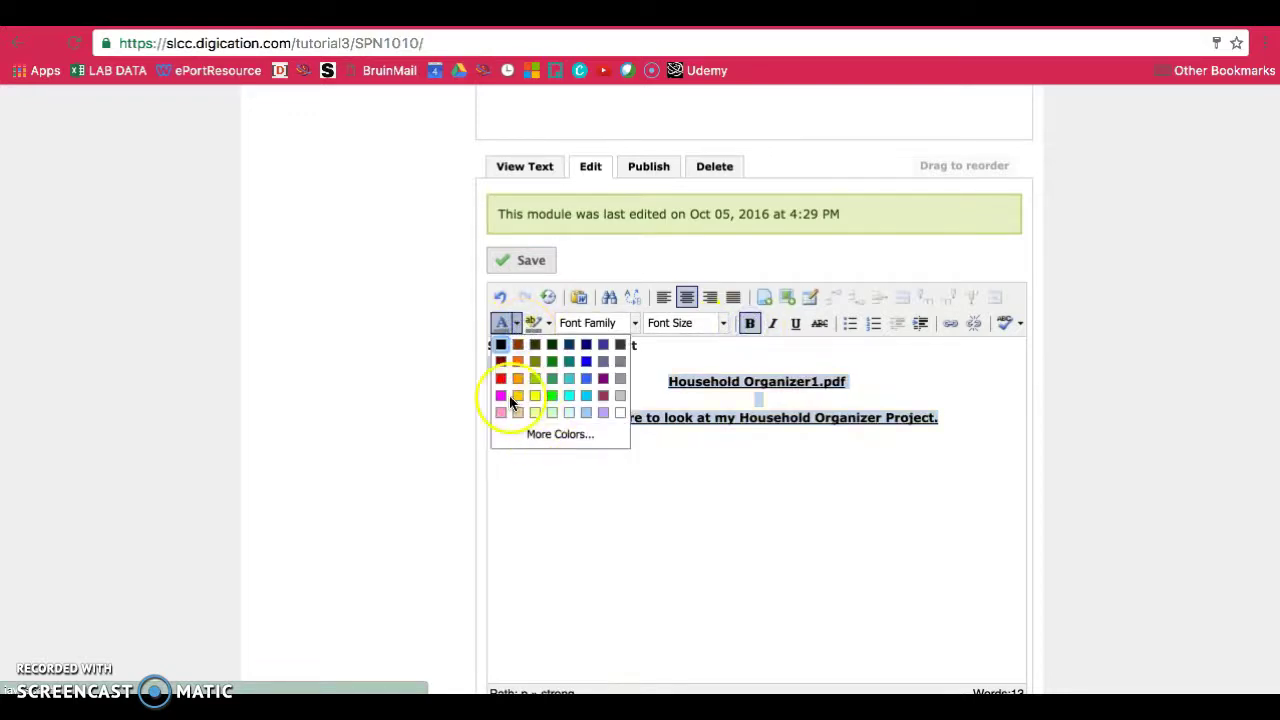
left_click(505, 395)
left_click(608, 497)
left_click(846, 521)
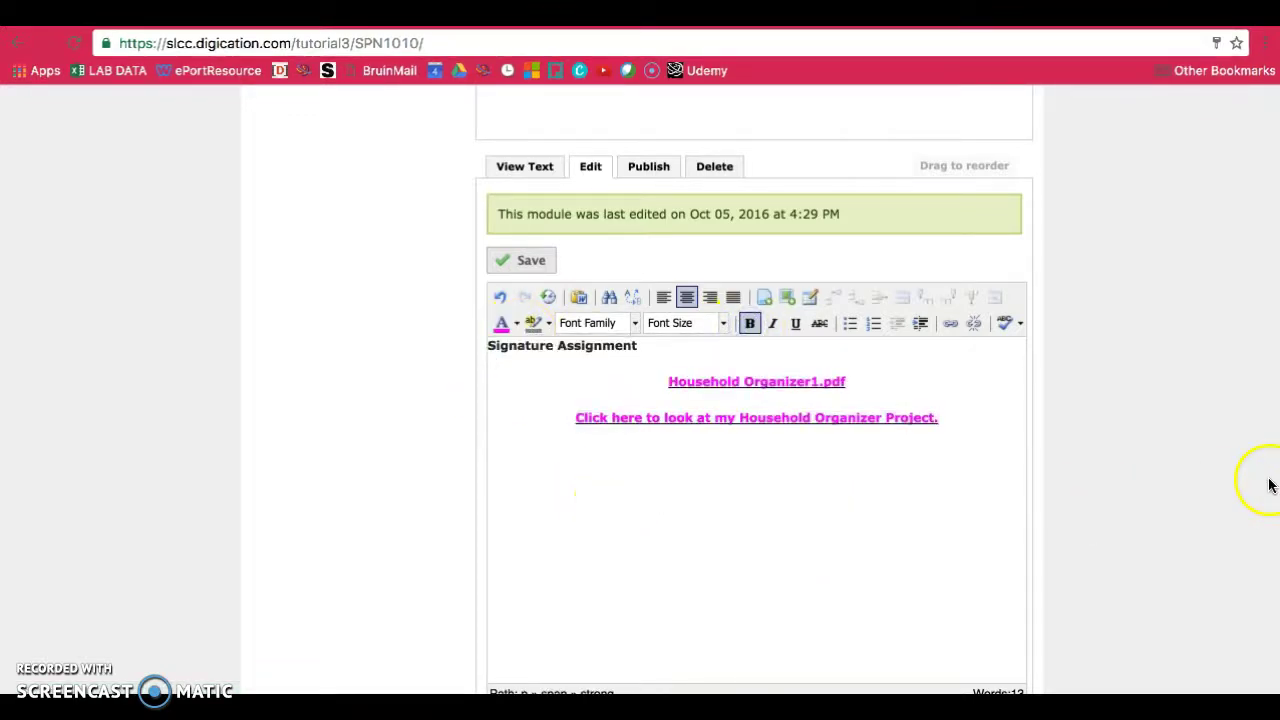
Save and publish the Signature Assignment module's changes.
left_click(537, 259)
left_click(645, 168)
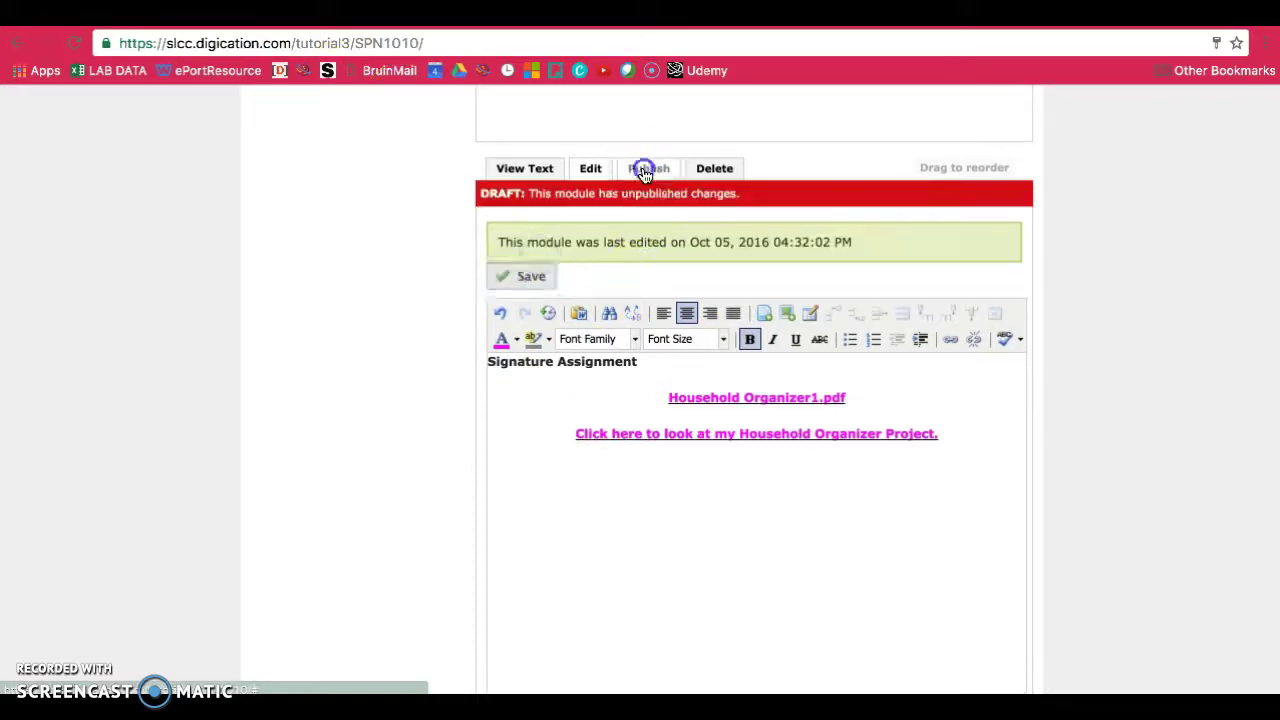
left_click(578, 441)
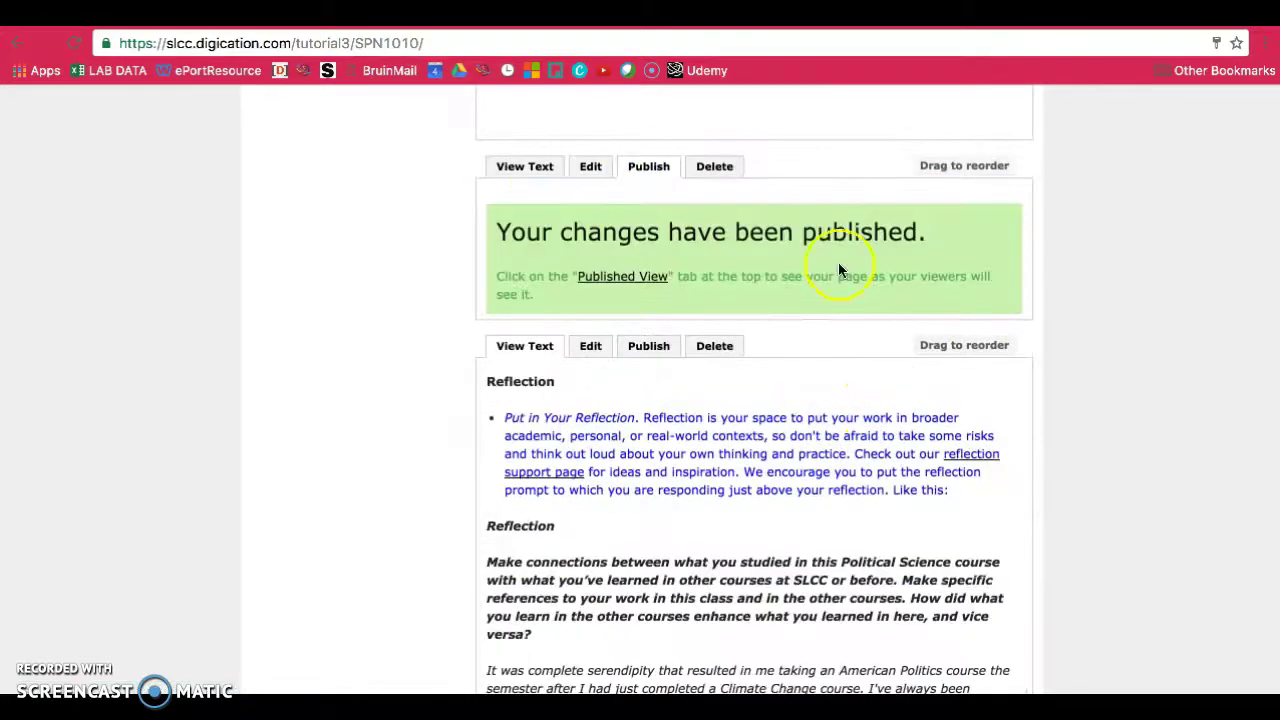
left_click(520, 172)
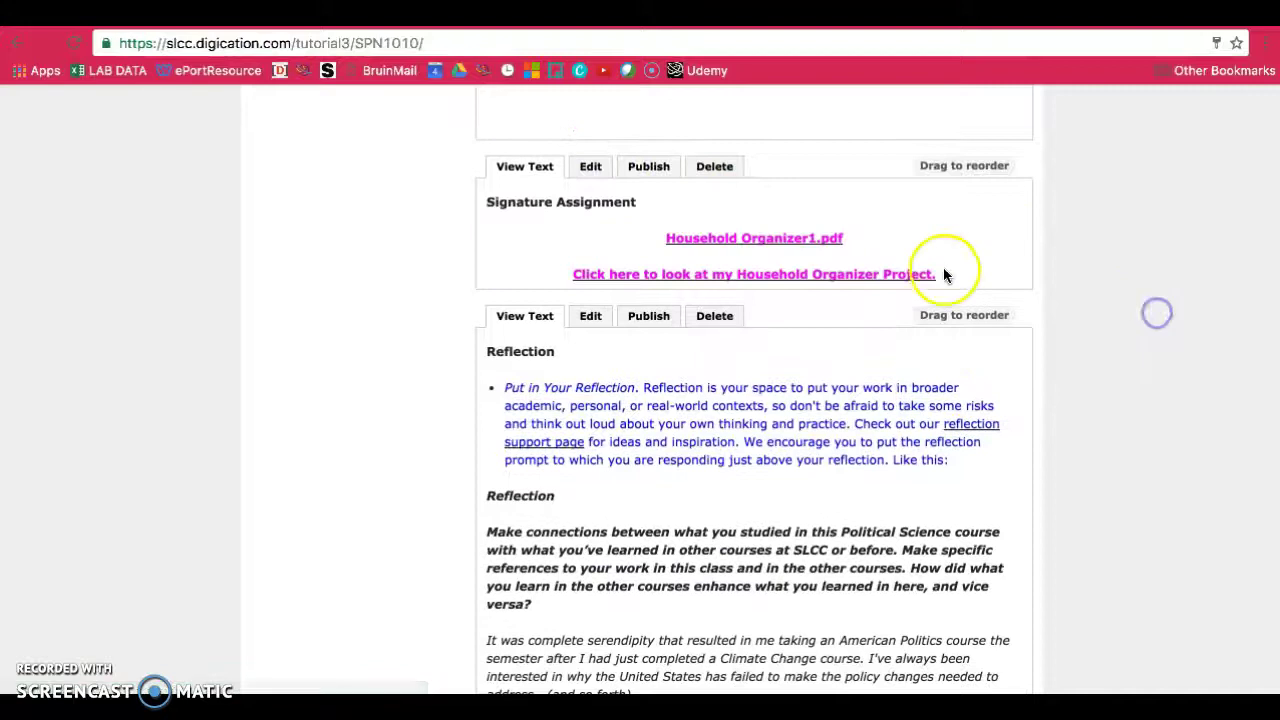
Scroll to the top and open the Published view of the SPN 1010 Coursework page.
scroll(930, 300, "up", 1)
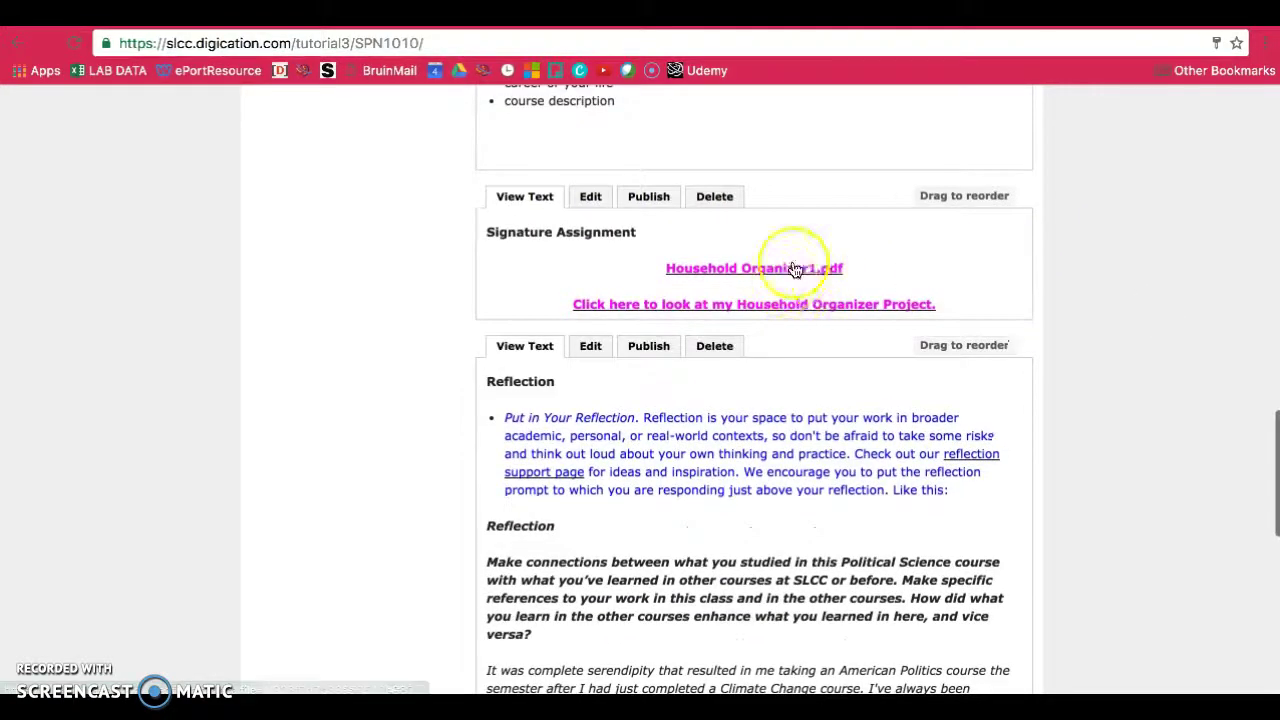
scroll(1052, 270, "up", 10)
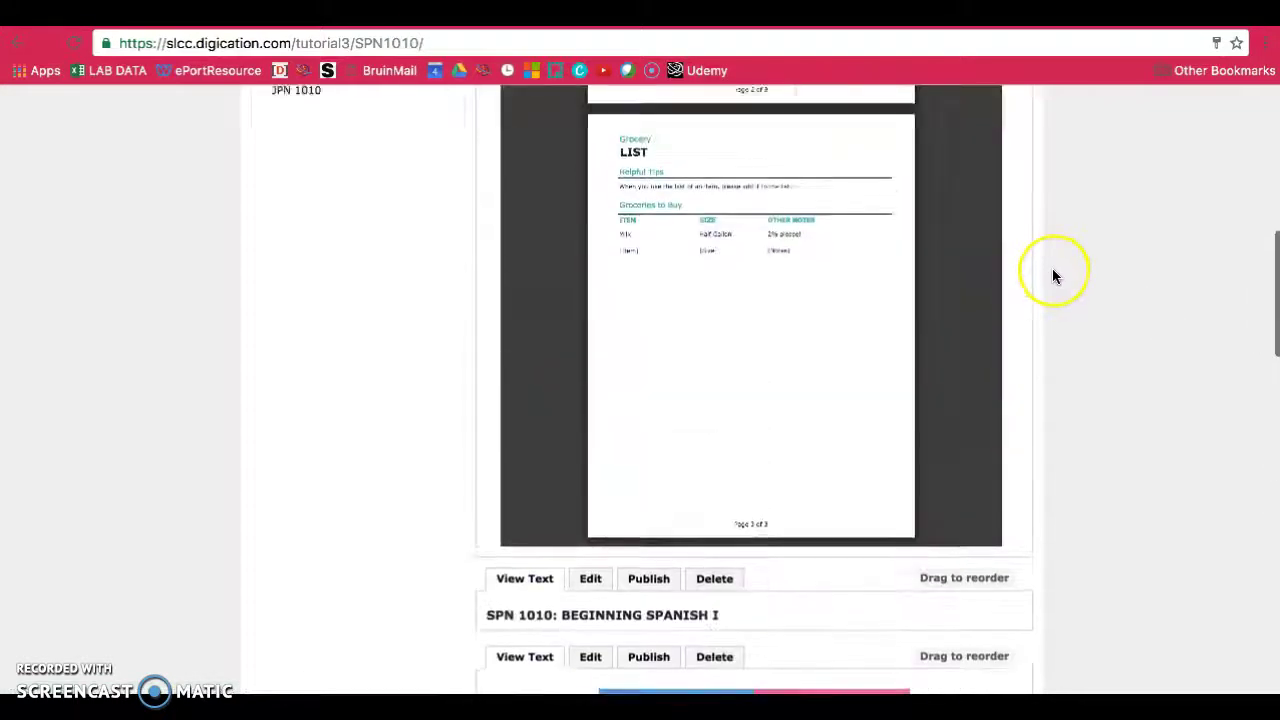
scroll(846, 480, "up", 1)
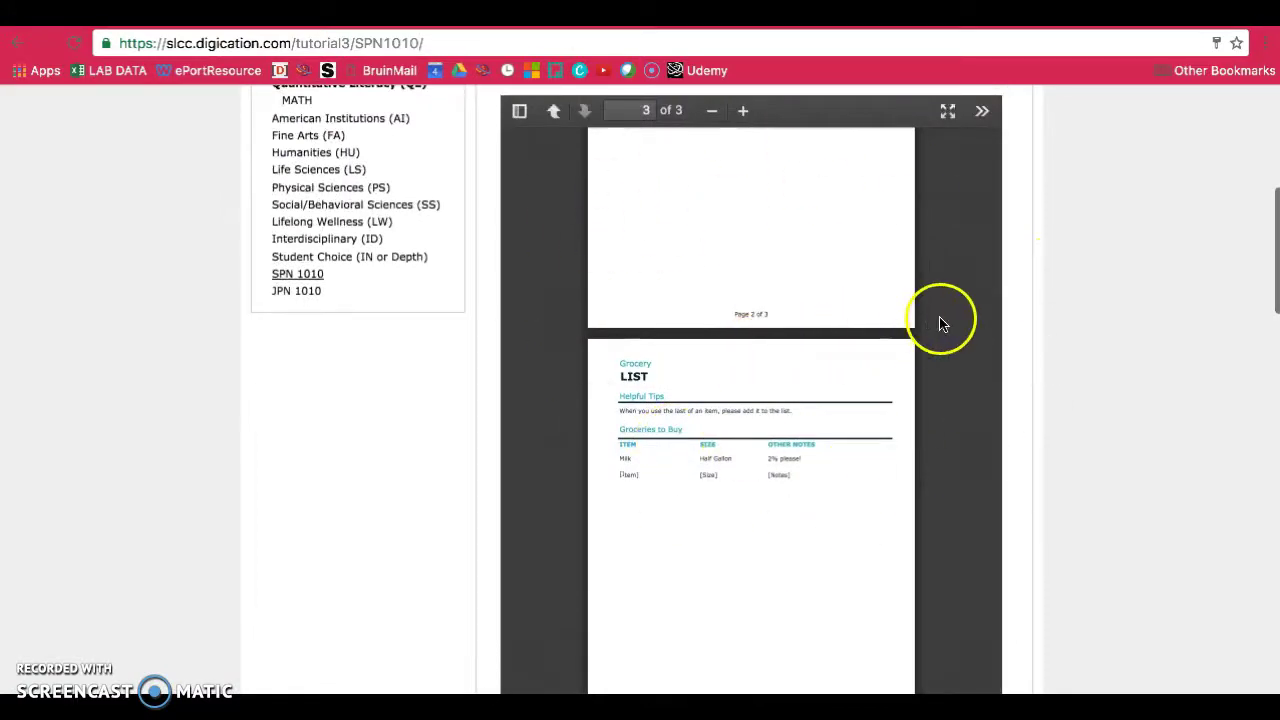
scroll(1120, 330, "up", 5)
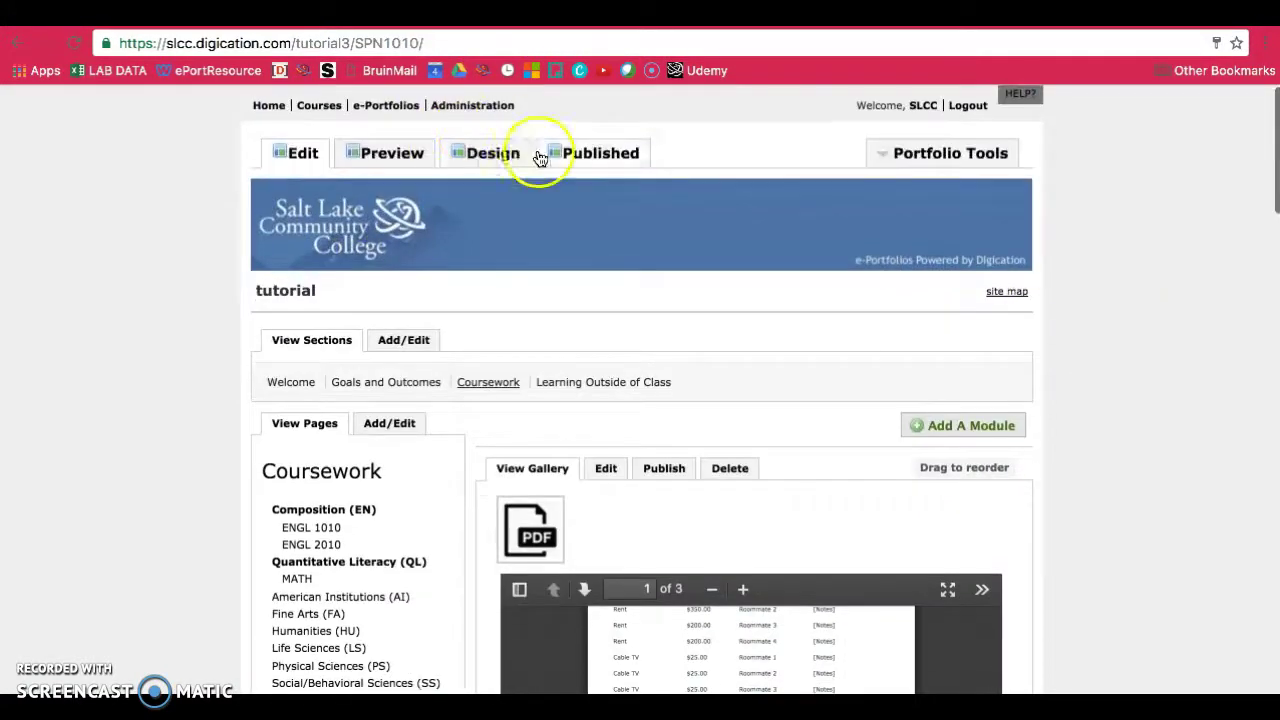
left_click(638, 155)
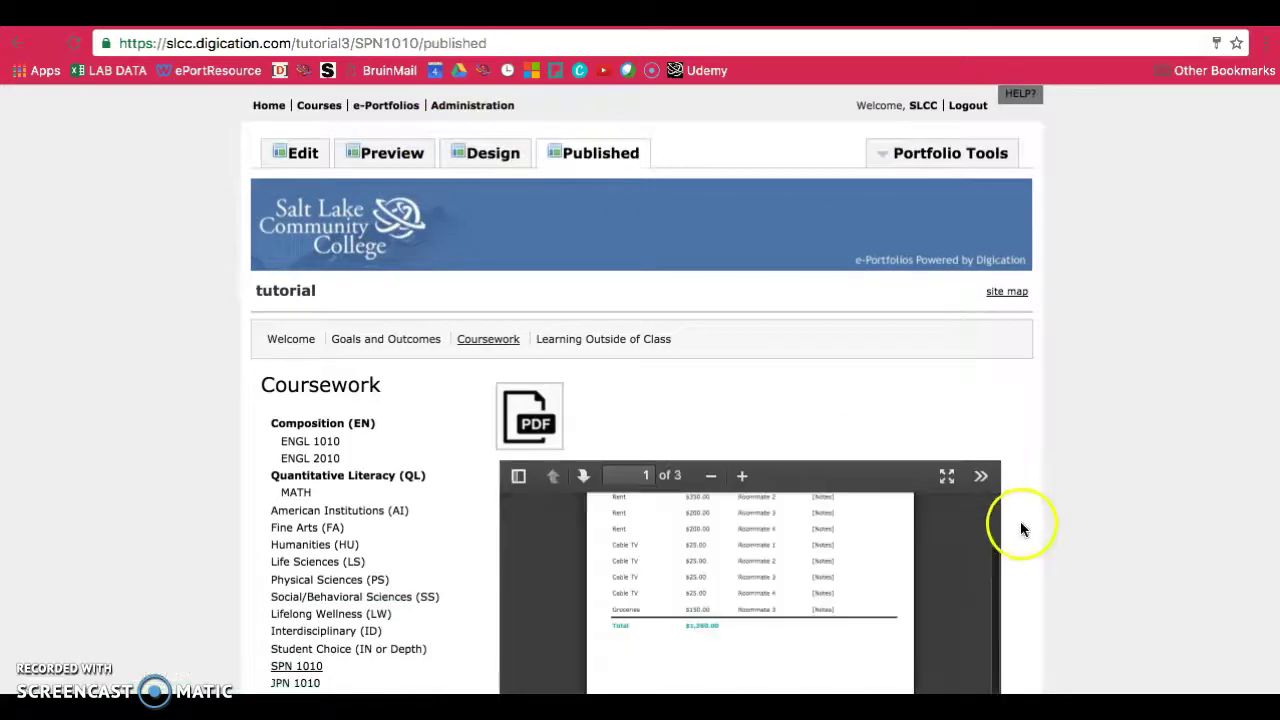
scroll(1071, 537, "down", 5)
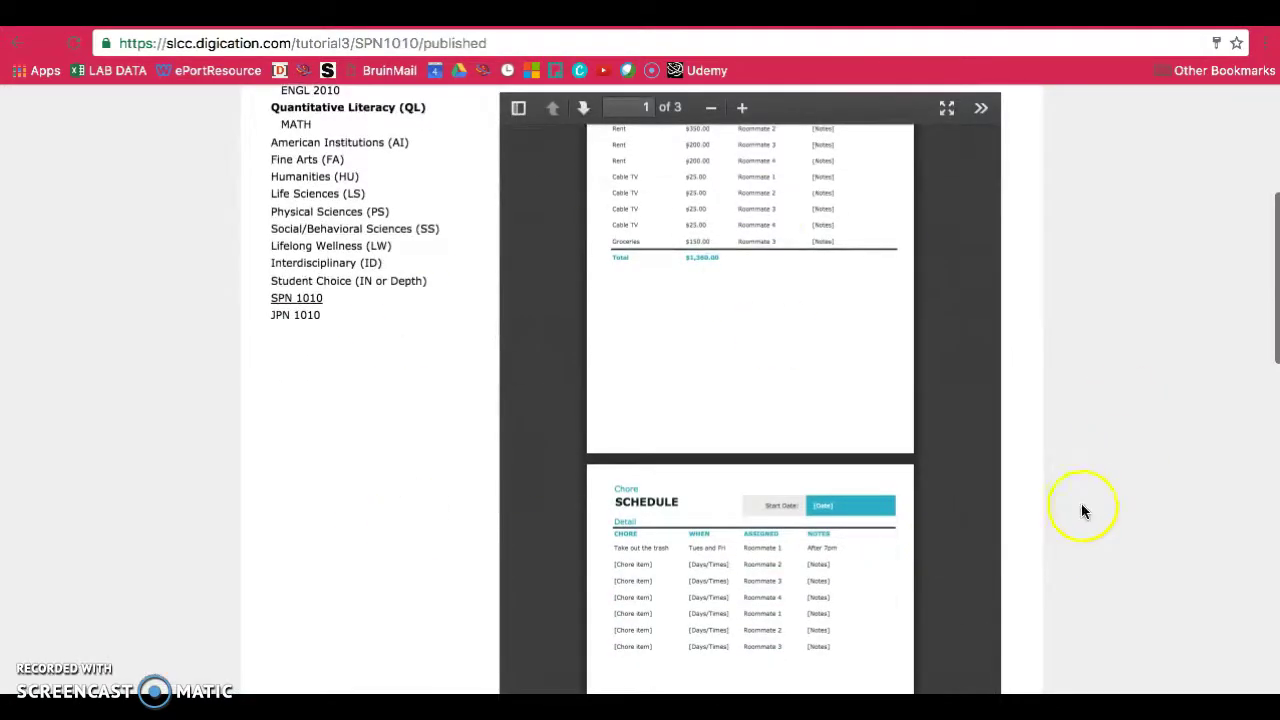
scroll(1061, 268, "up", 4)
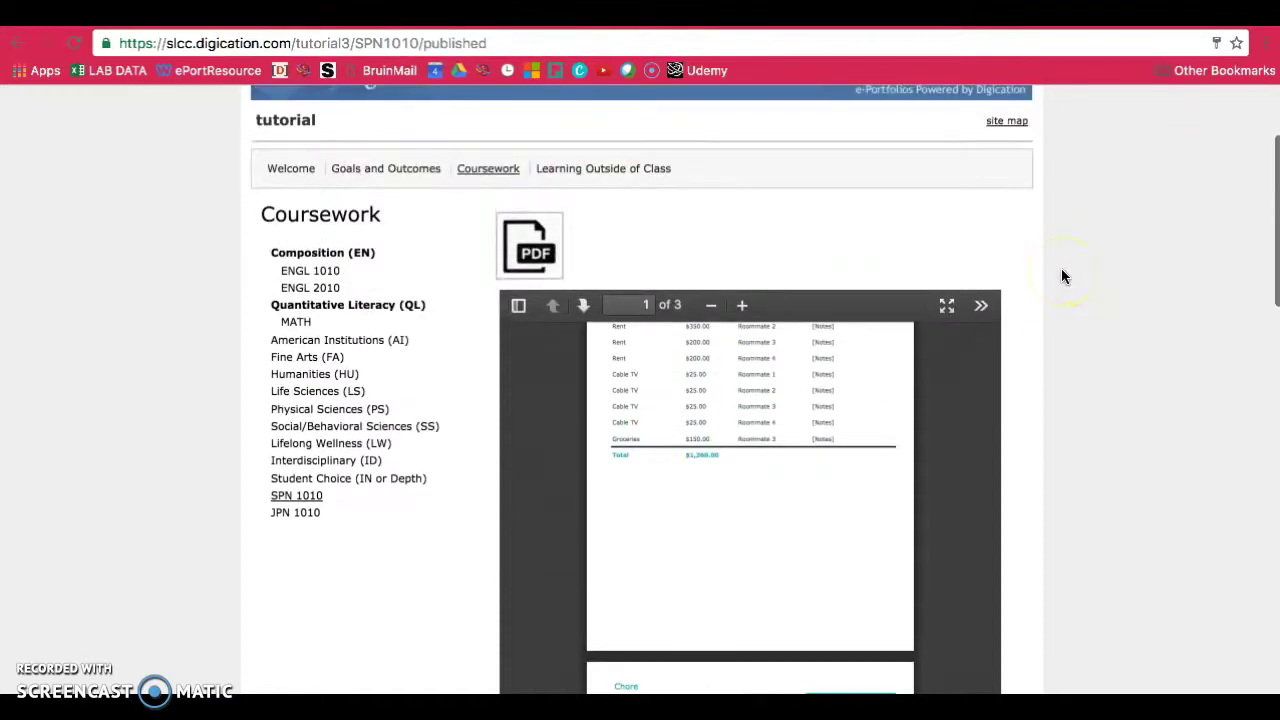
In the design editor, move the PDF gallery block directly below the Signature Assignment links.
left_click(468, 153)
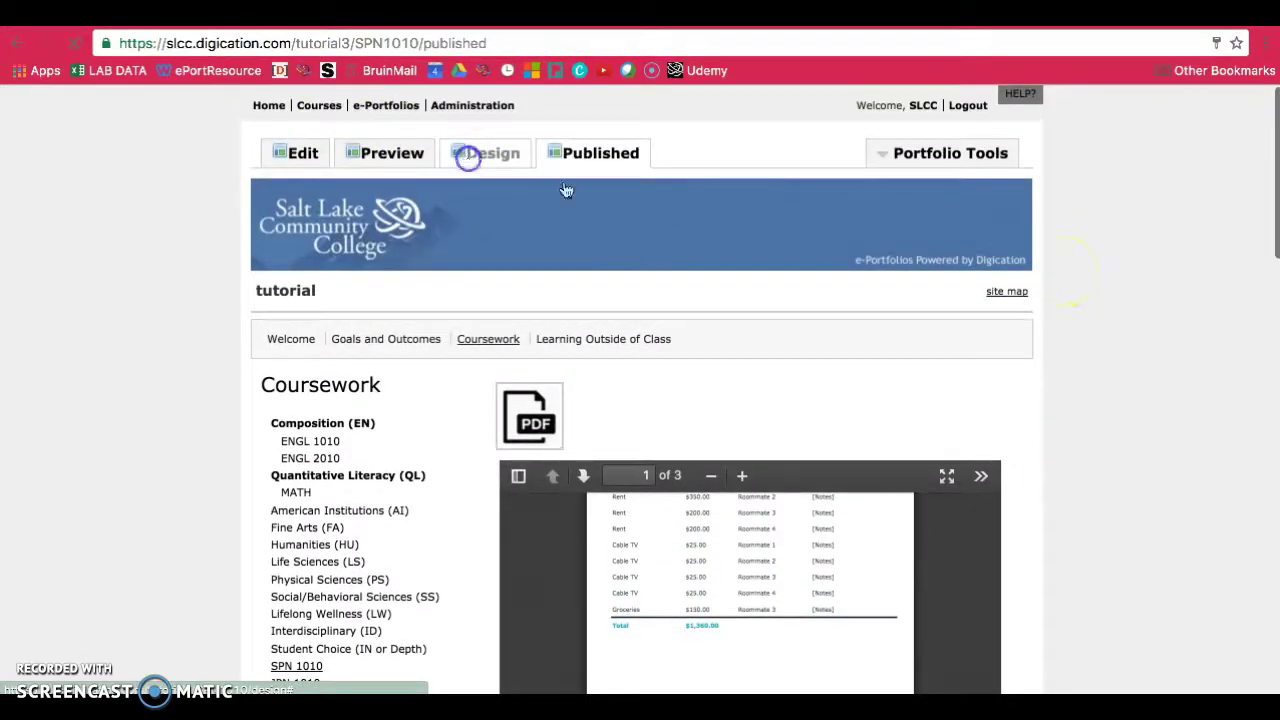
scroll(1143, 463, "down", 3)
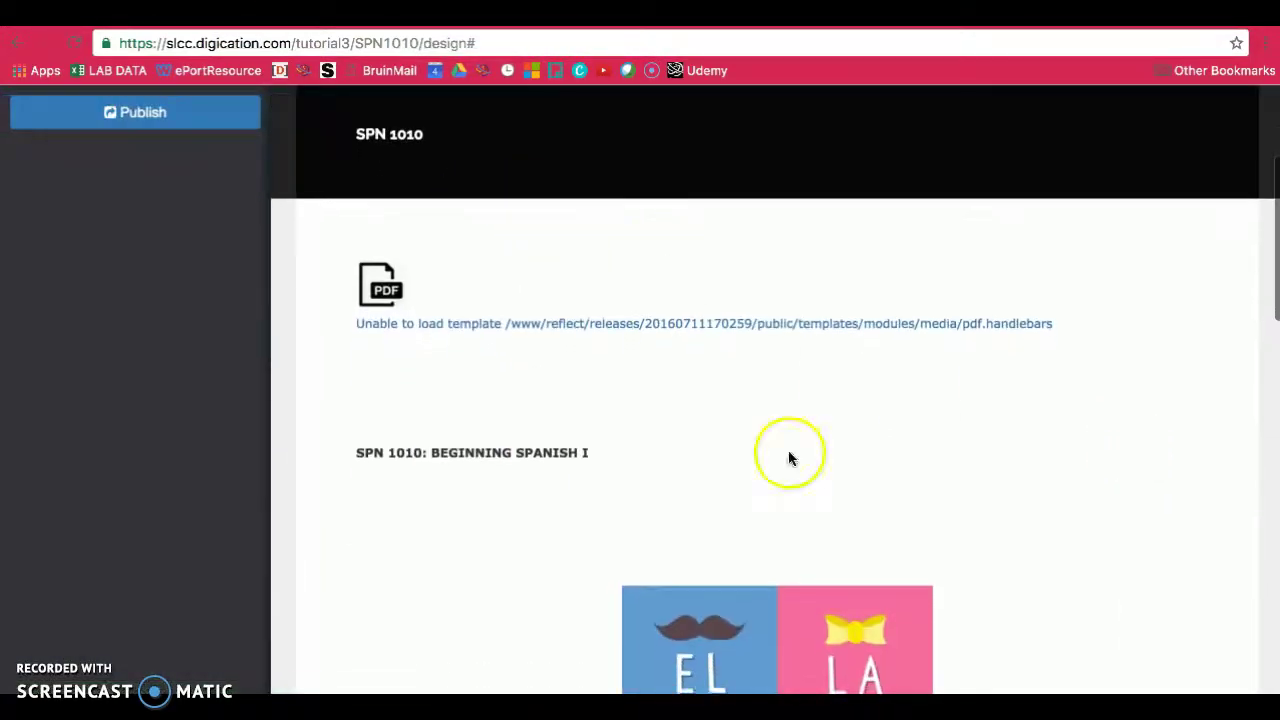
left_click(586, 280)
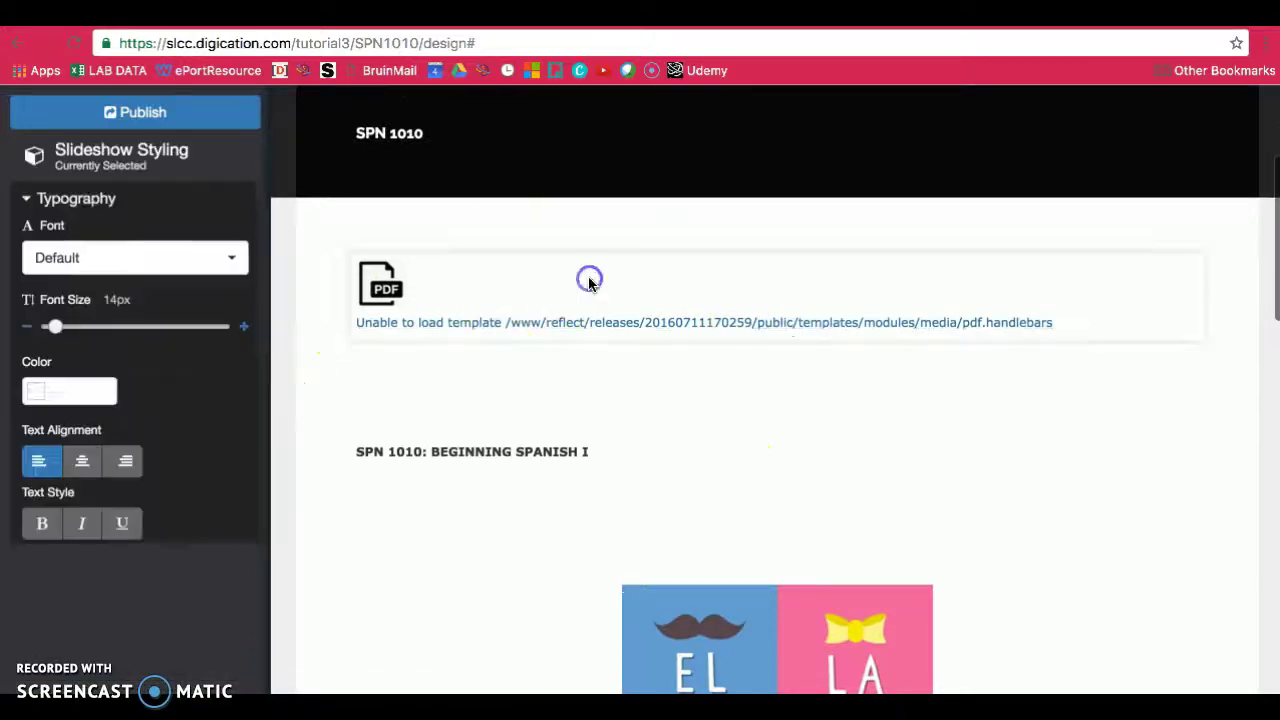
left_click_drag(732, 285, 716, 552)
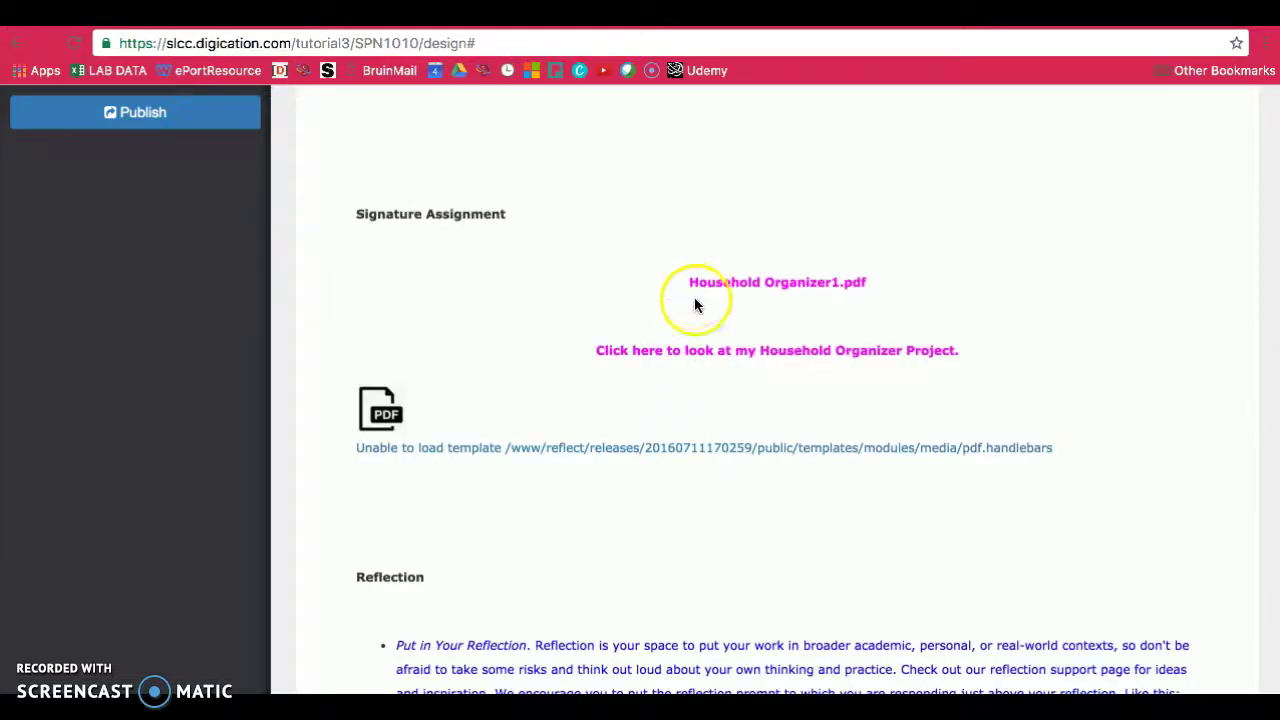
Publish all page changes, then try the Household Organizer1.pdf link.
left_click(210, 115)
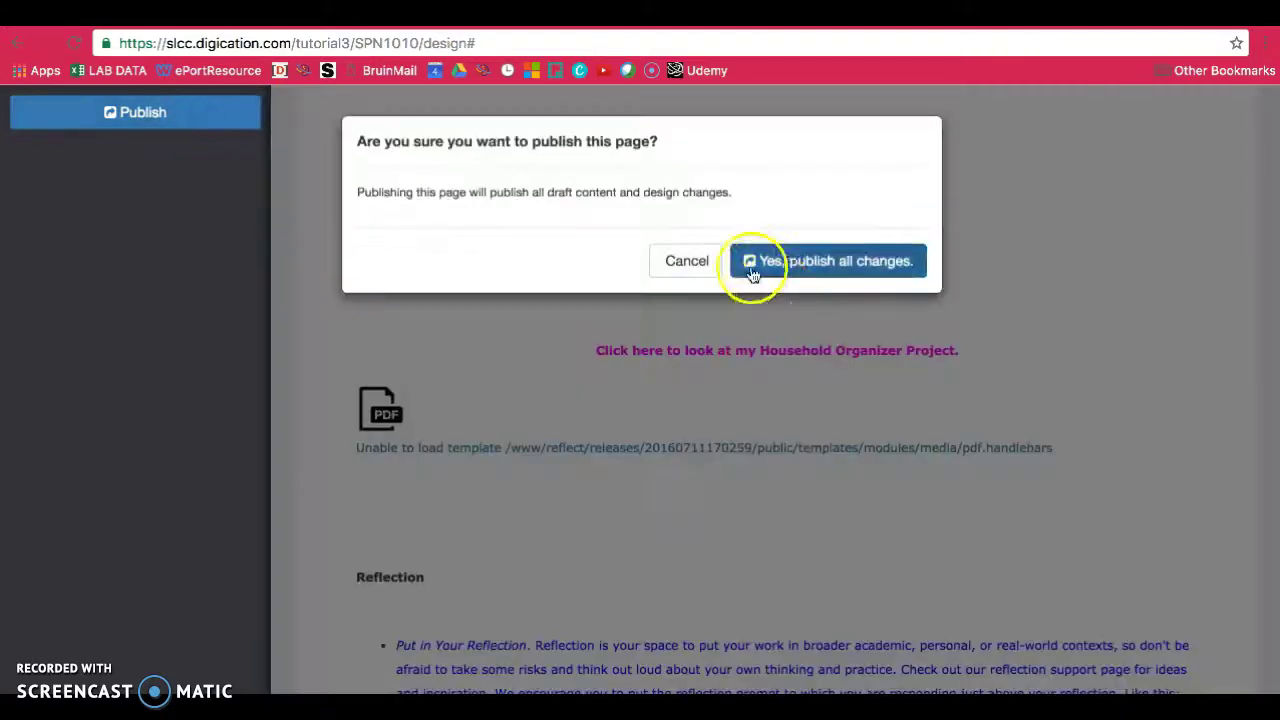
left_click(779, 263)
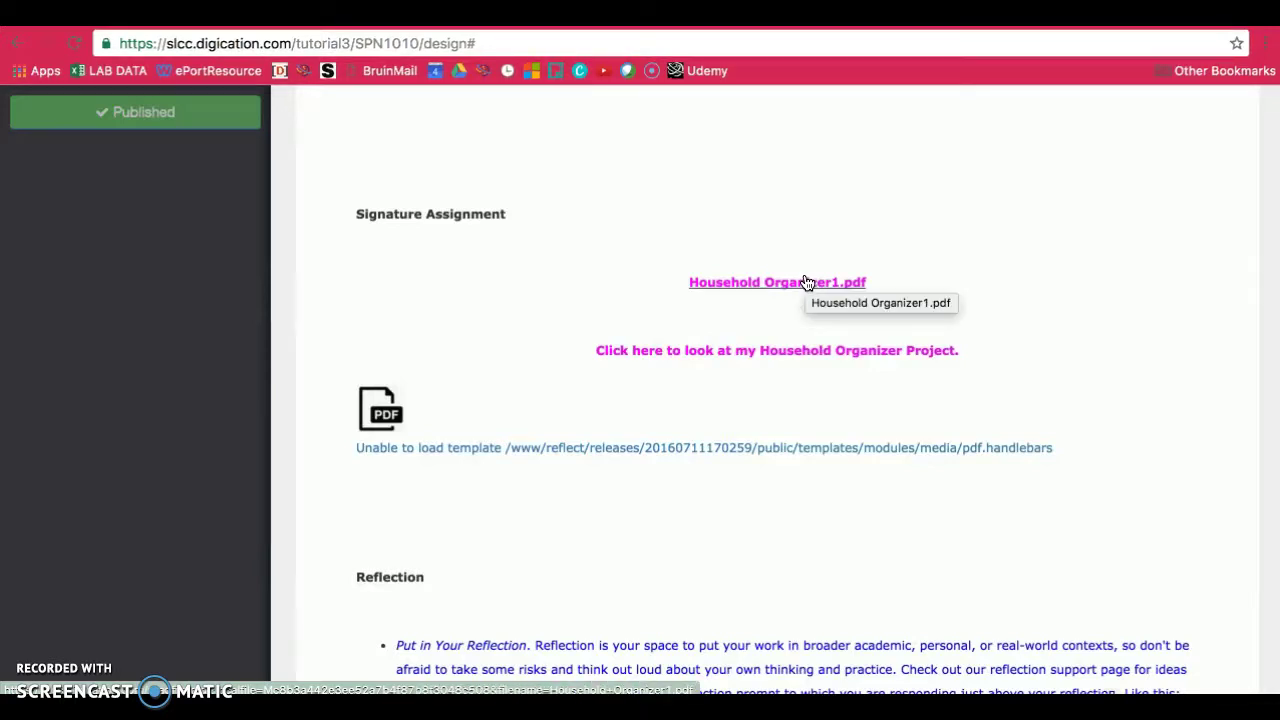
left_click(806, 283)
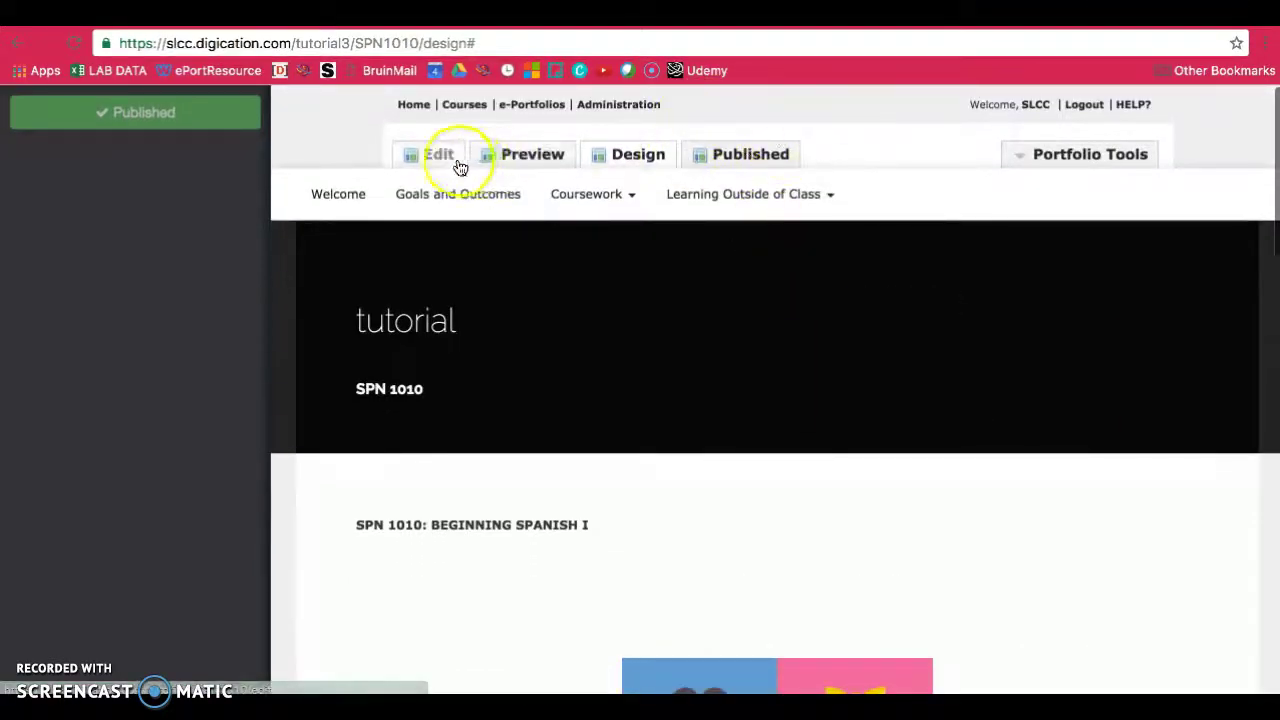
View the published SPN 1010 page and confirm Household Organizer1.pdf opens the budget PDF.
left_click(440, 156)
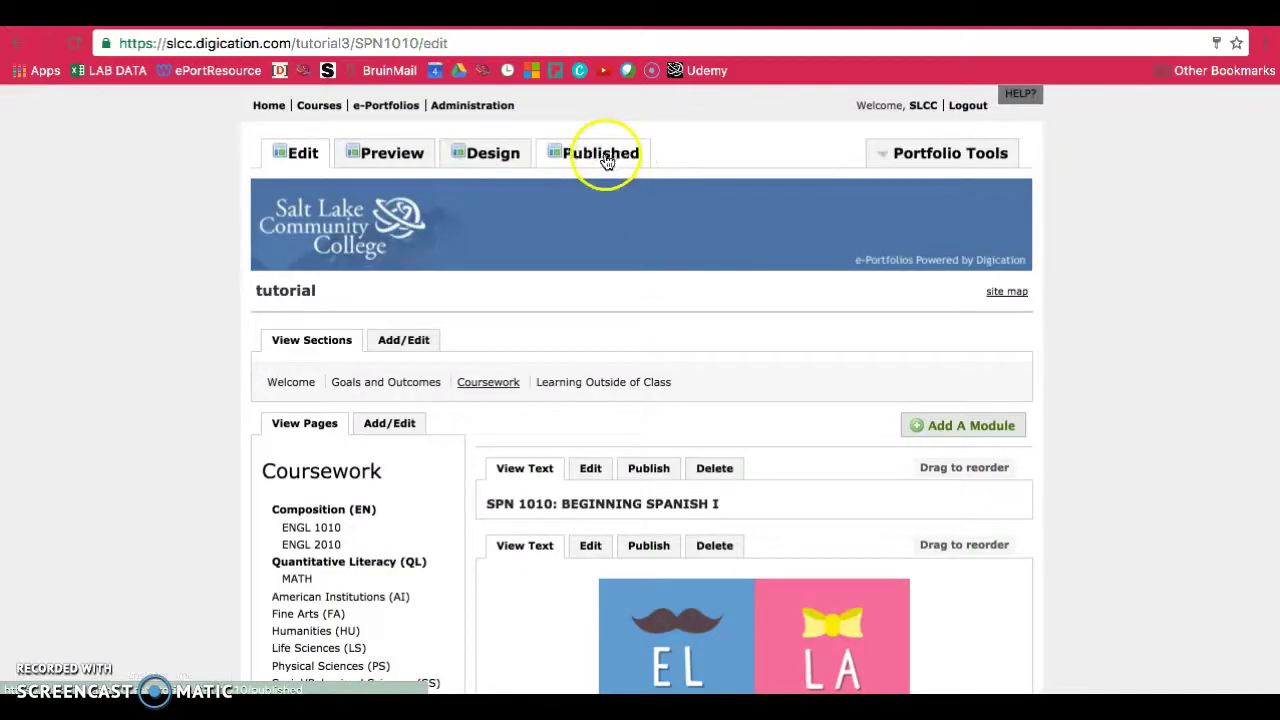
left_click(608, 158)
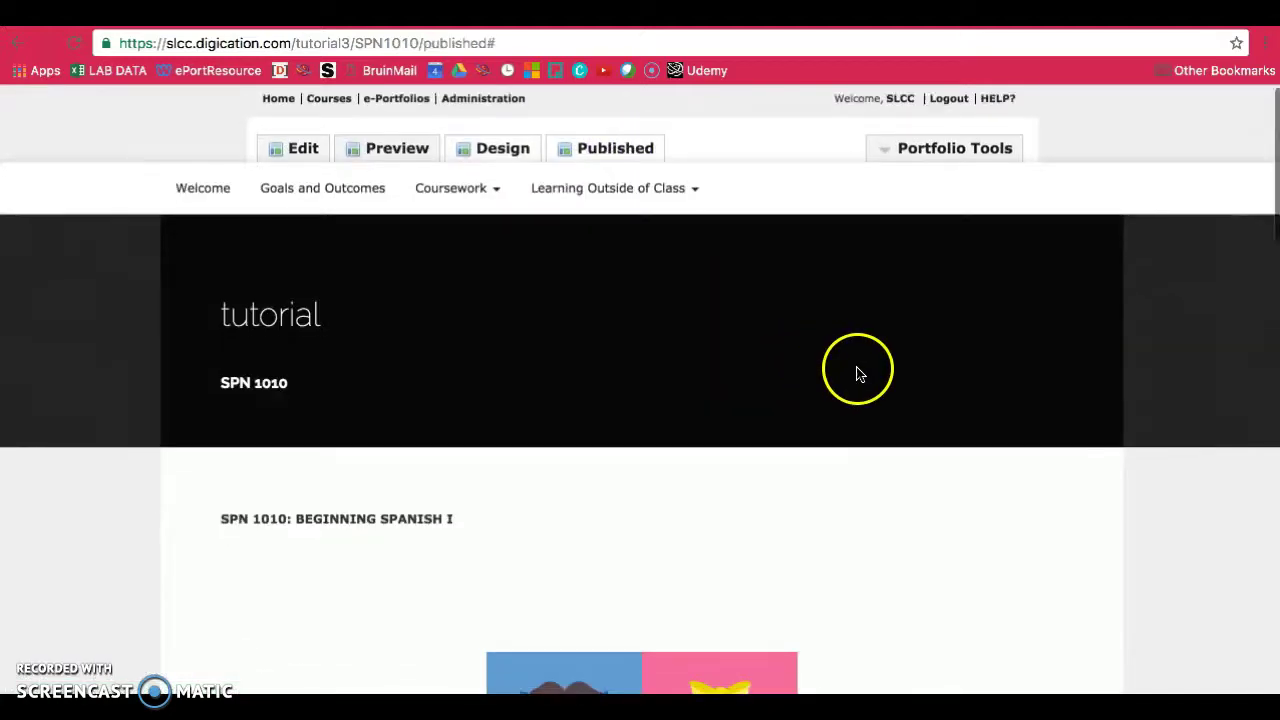
scroll(857, 371, "down", 5)
scroll(901, 414, "down", 9)
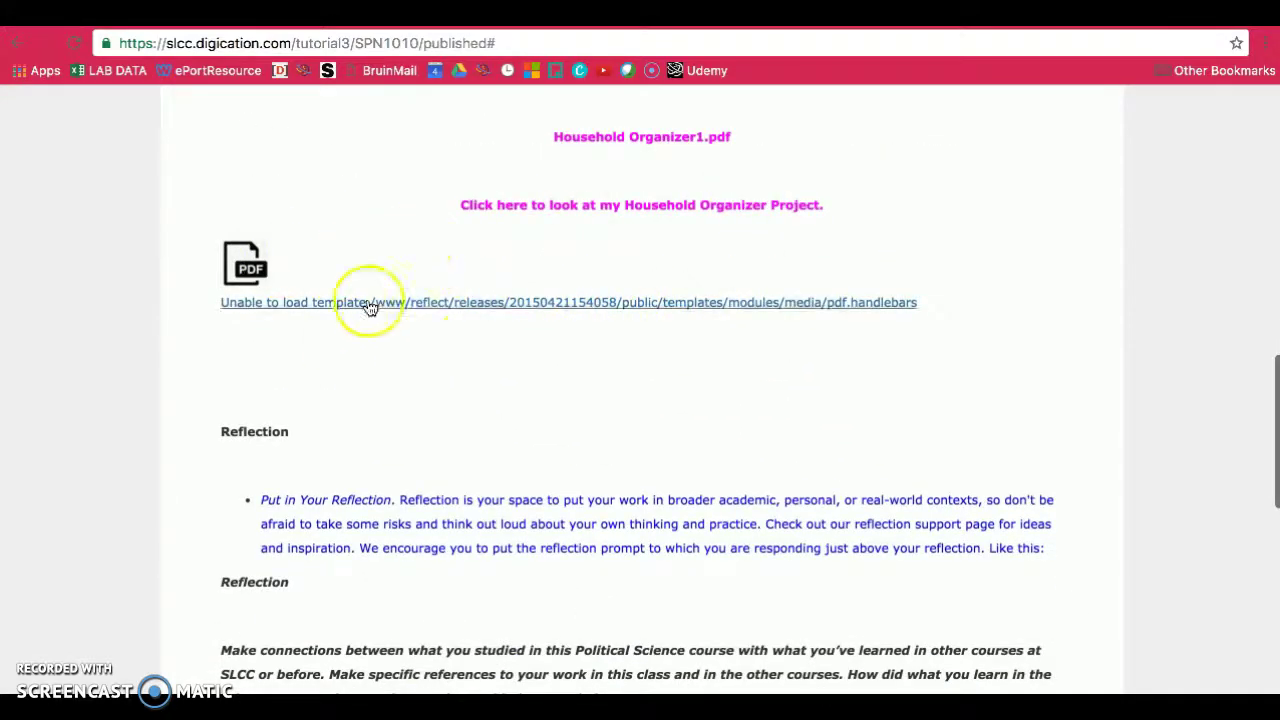
scroll(720, 330, "up", 1)
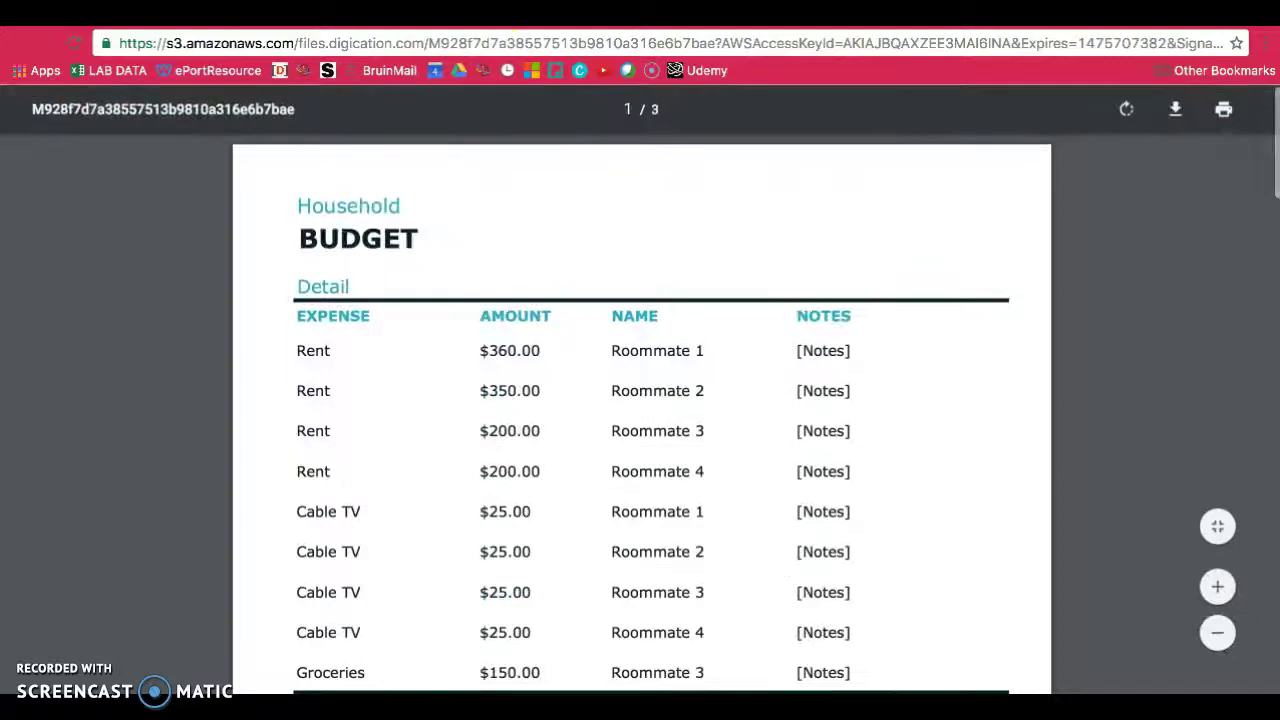
key("super+Left")
scroll(584, 284, "up", 10)
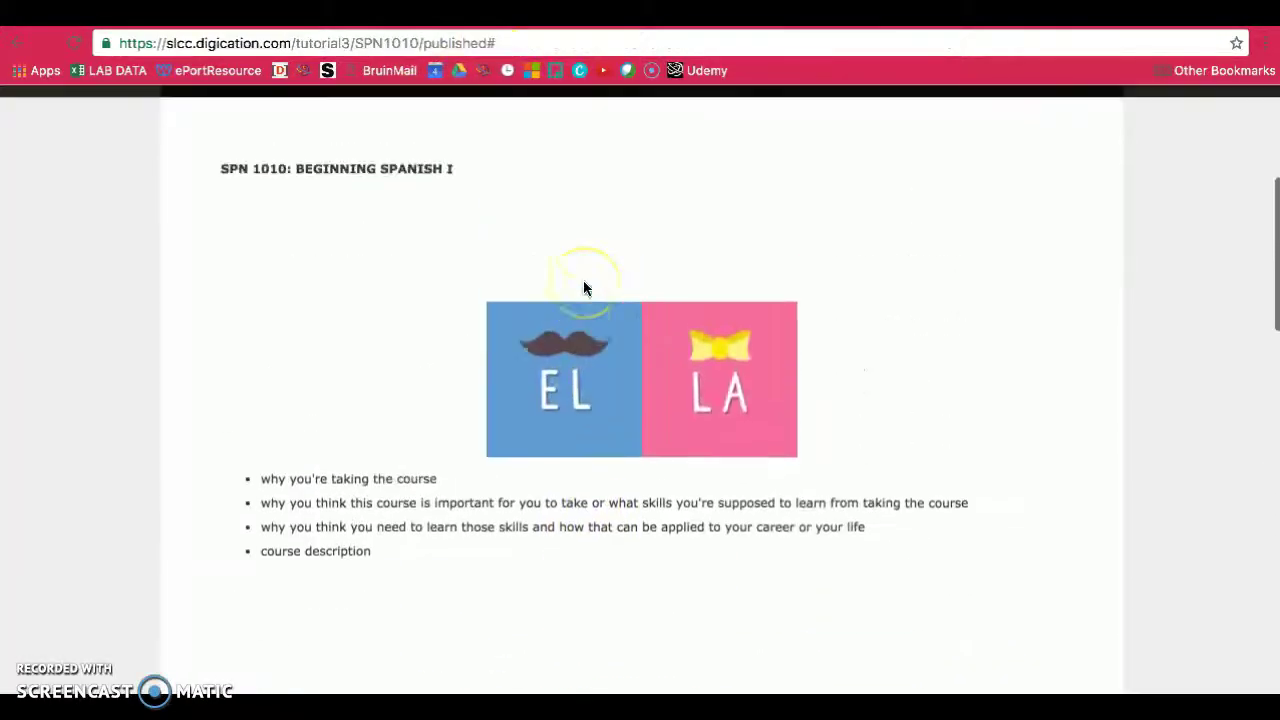
scroll(585, 289, "up", 3)
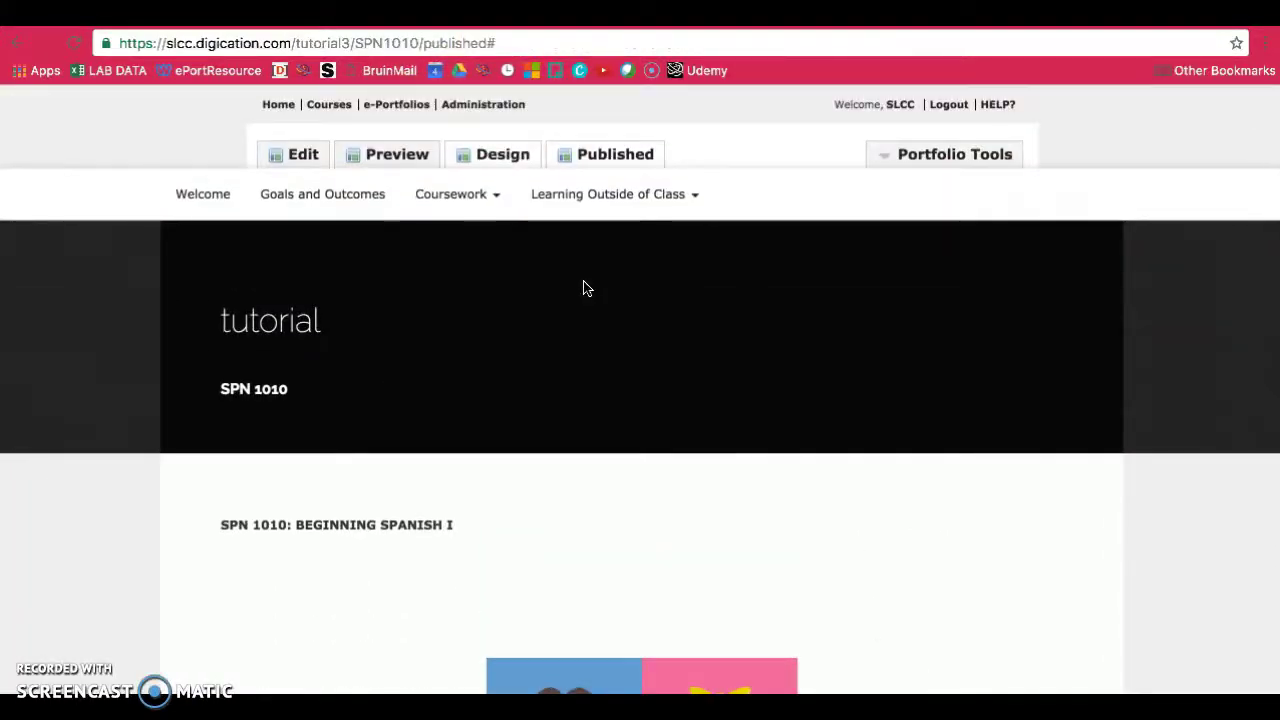